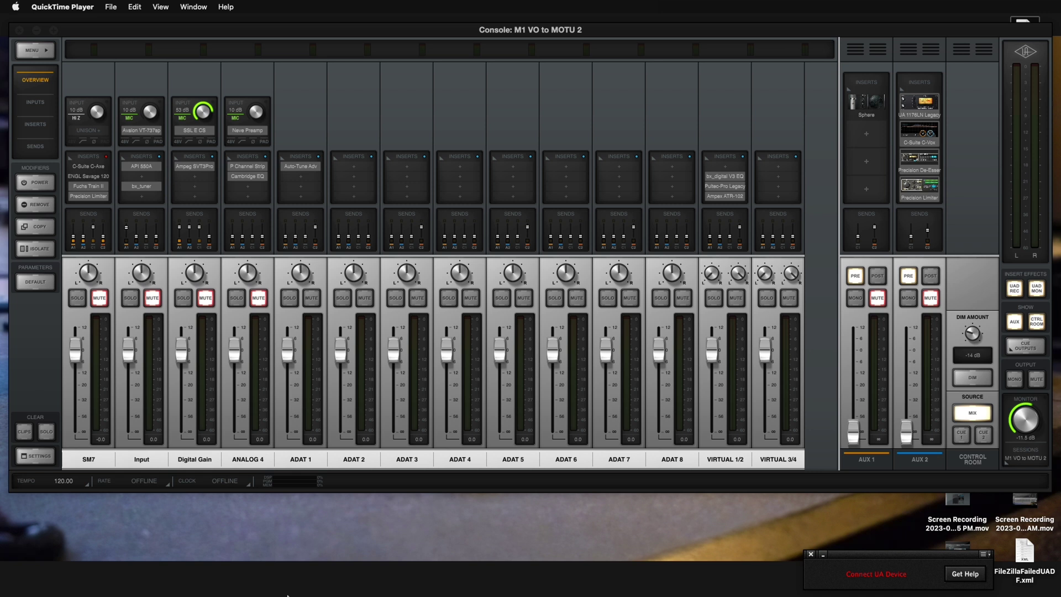
Step: Launch LUNA and create a new project named 'Native'
left_click(190, 566)
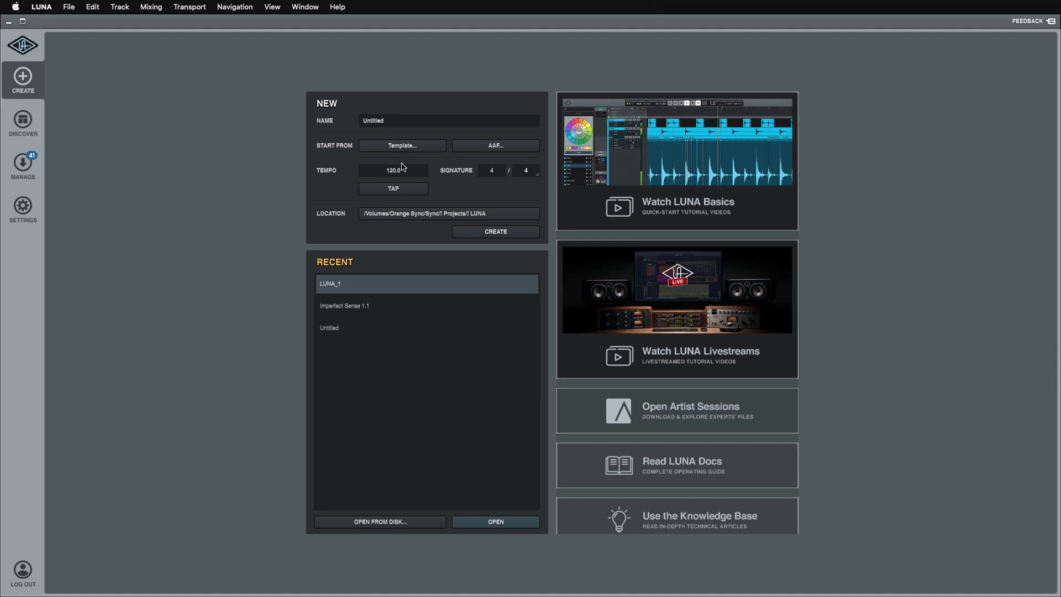
left_click(405, 120)
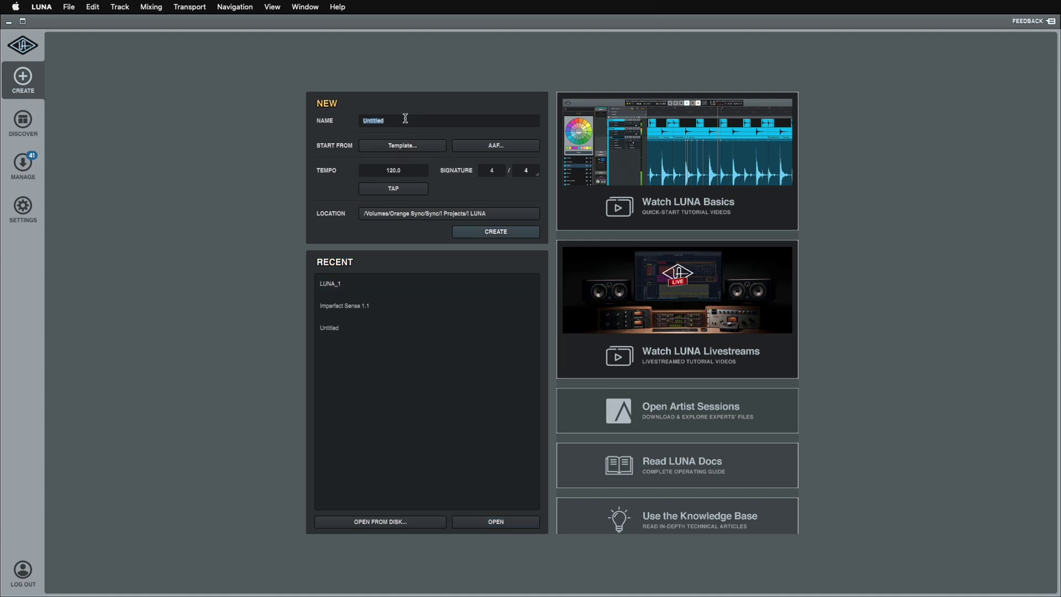
type("Native")
left_click(493, 232)
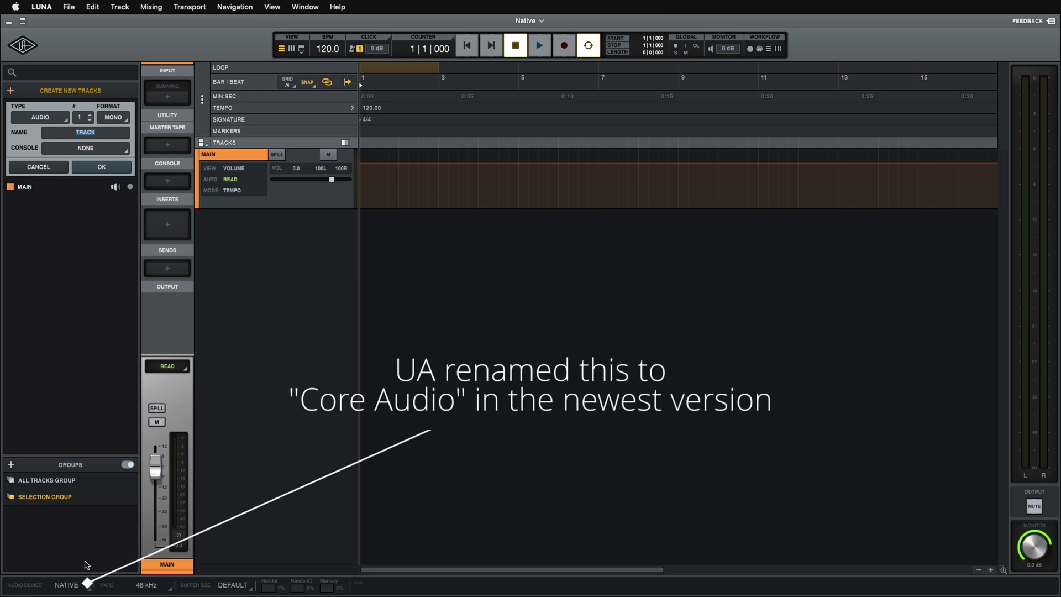
Step: Keep NATIVE as the audio device and return to the start screen
left_click(72, 587)
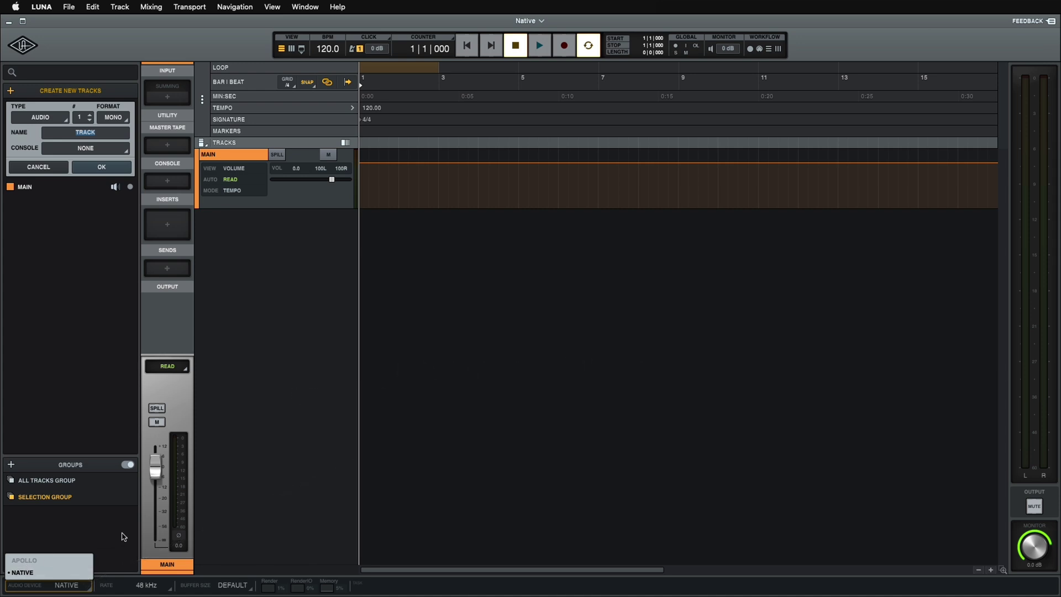
left_click(123, 536)
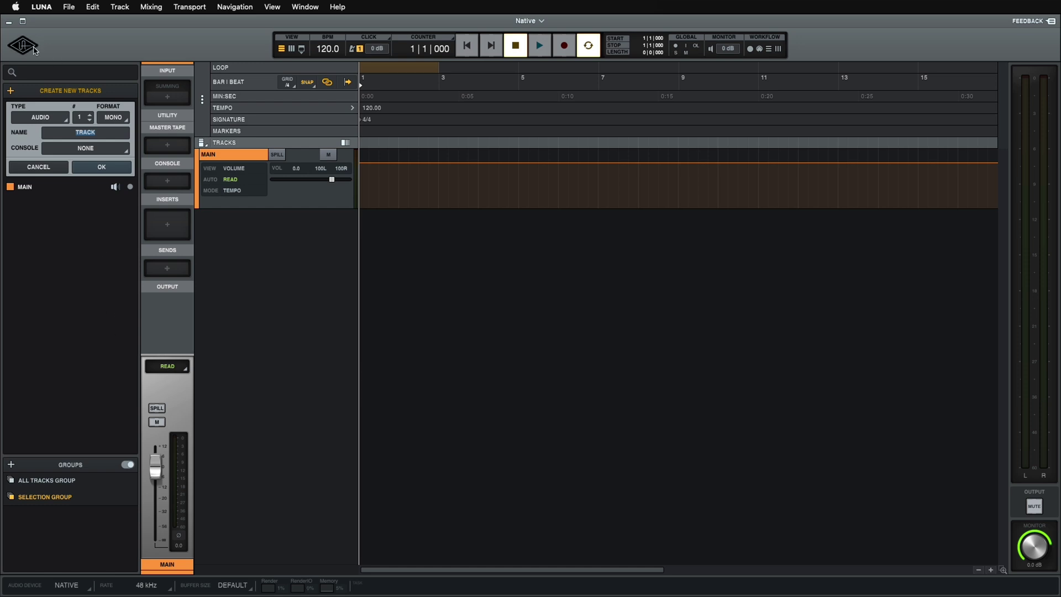
left_click(33, 48)
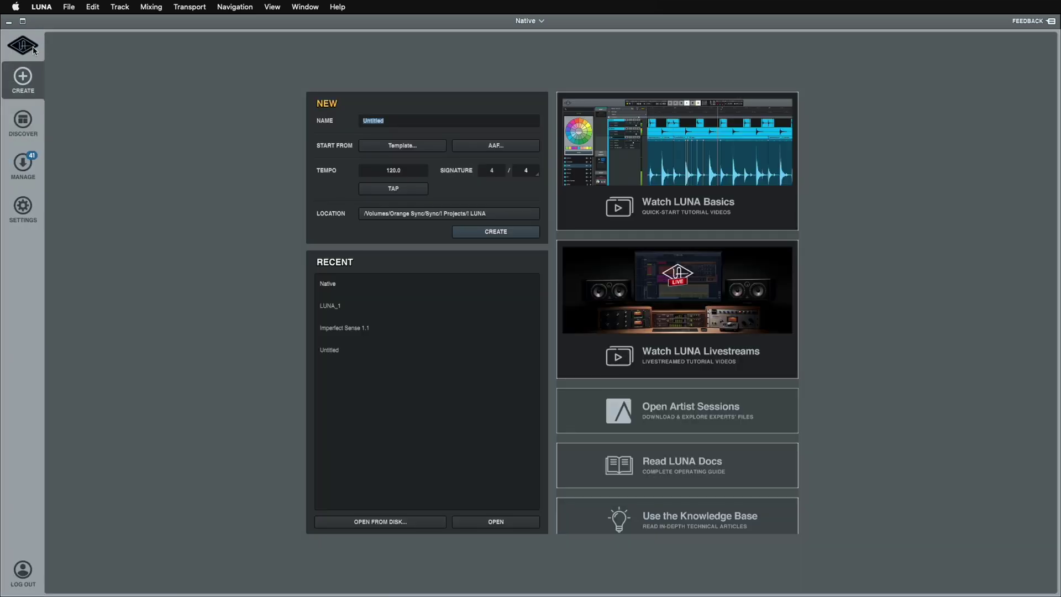
Step: Review hardware settings, leaving the buffer size at DEFAULT, and return to the Native session
left_click(23, 214)
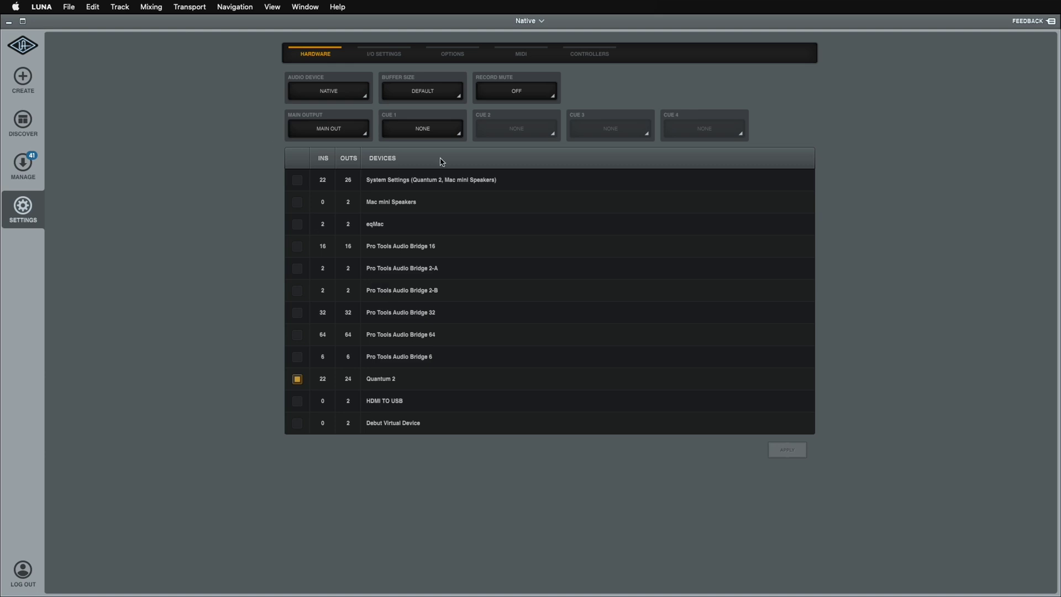
left_click(432, 95)
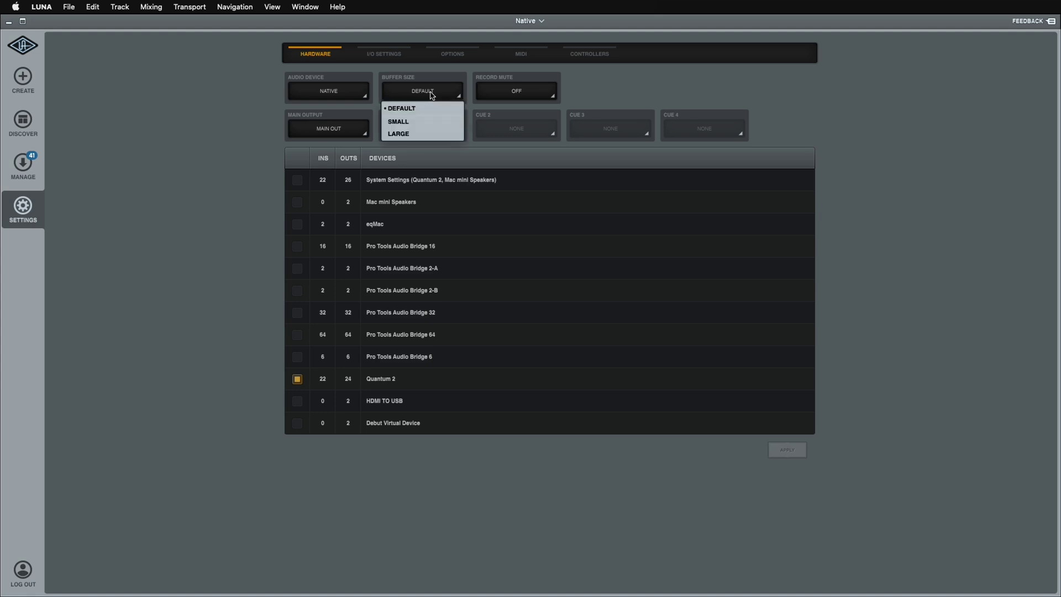
left_click(432, 95)
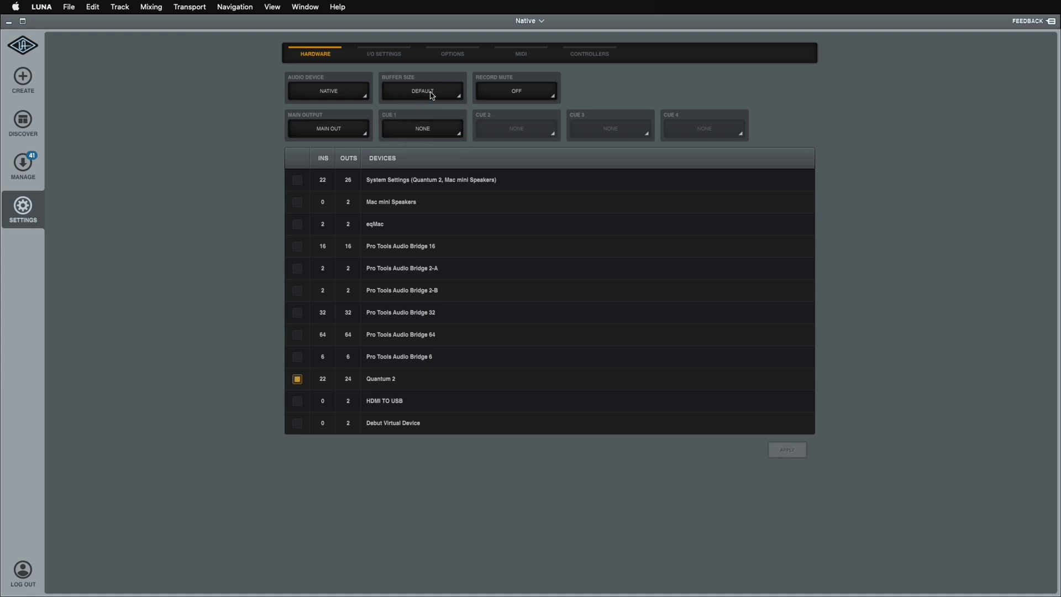
left_click(22, 48)
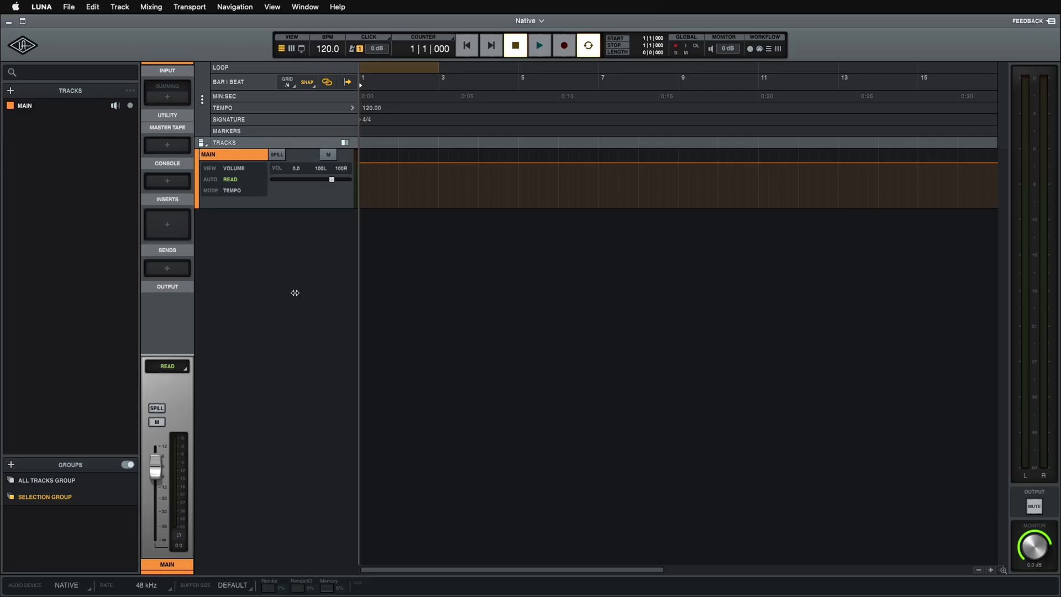
Step: Add two mono audio tracks, TRACK 1 and TRACK 2, with Track > New Tracks
left_click(120, 7)
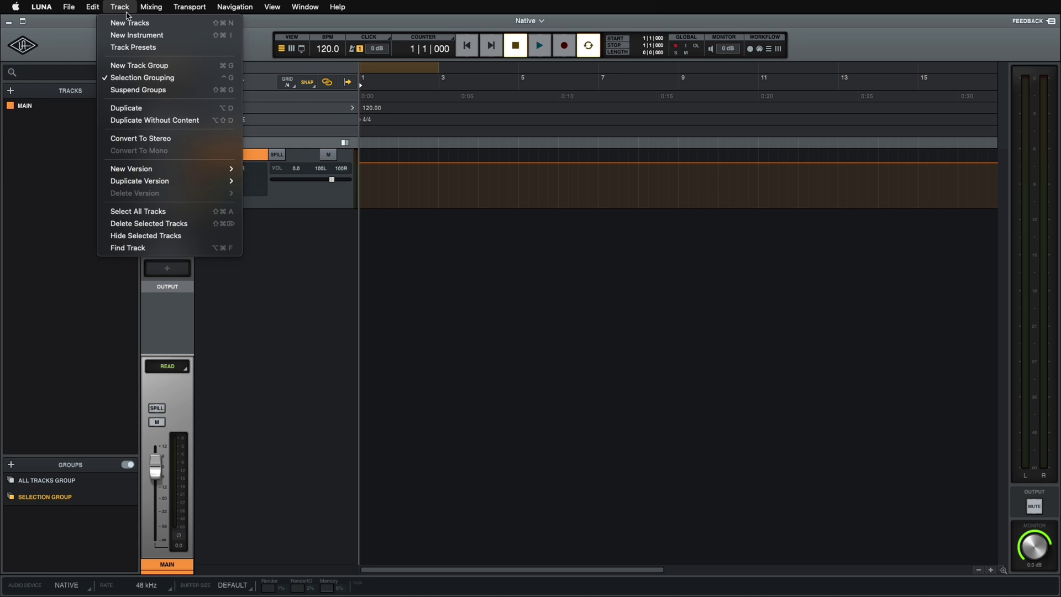
left_click(131, 23)
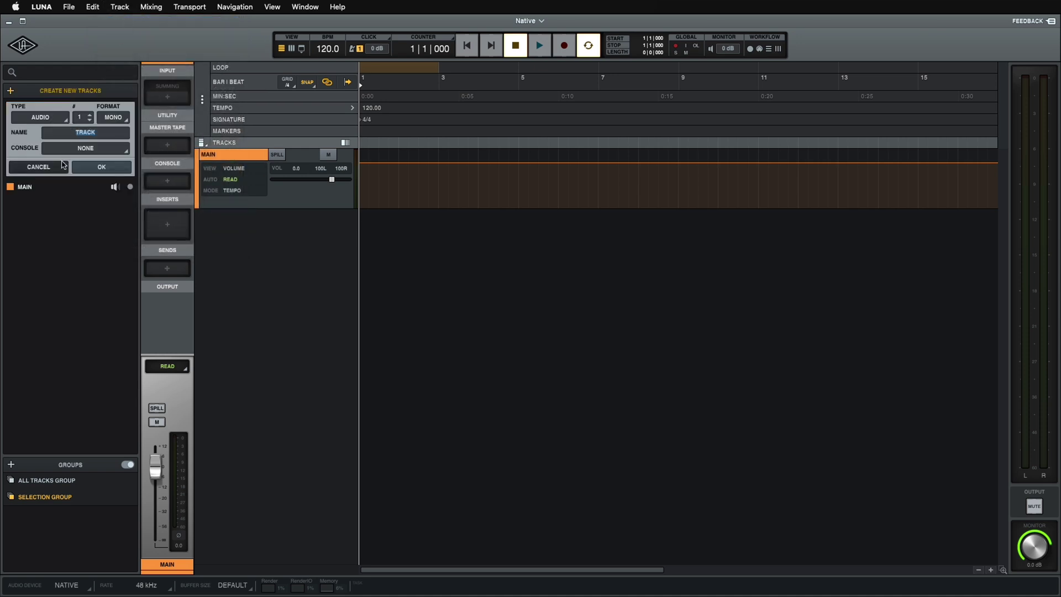
left_click(34, 116)
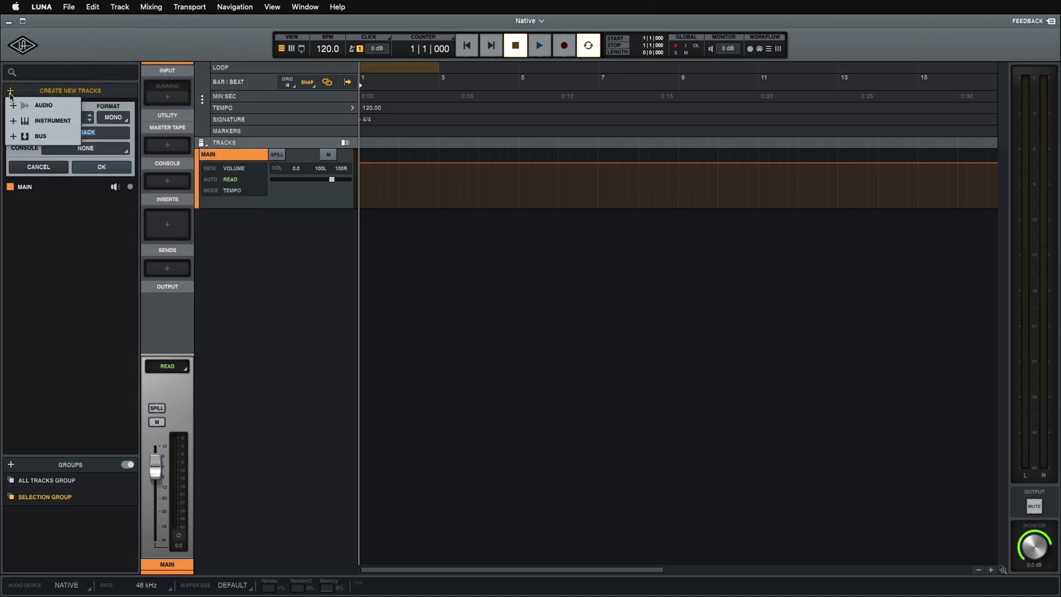
left_click(35, 105)
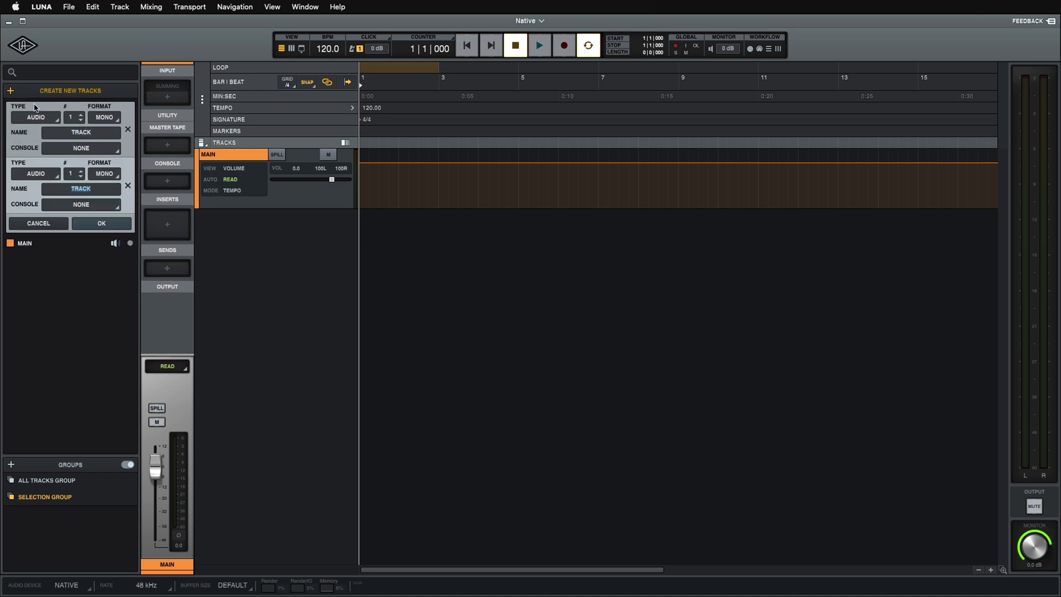
left_click(101, 223)
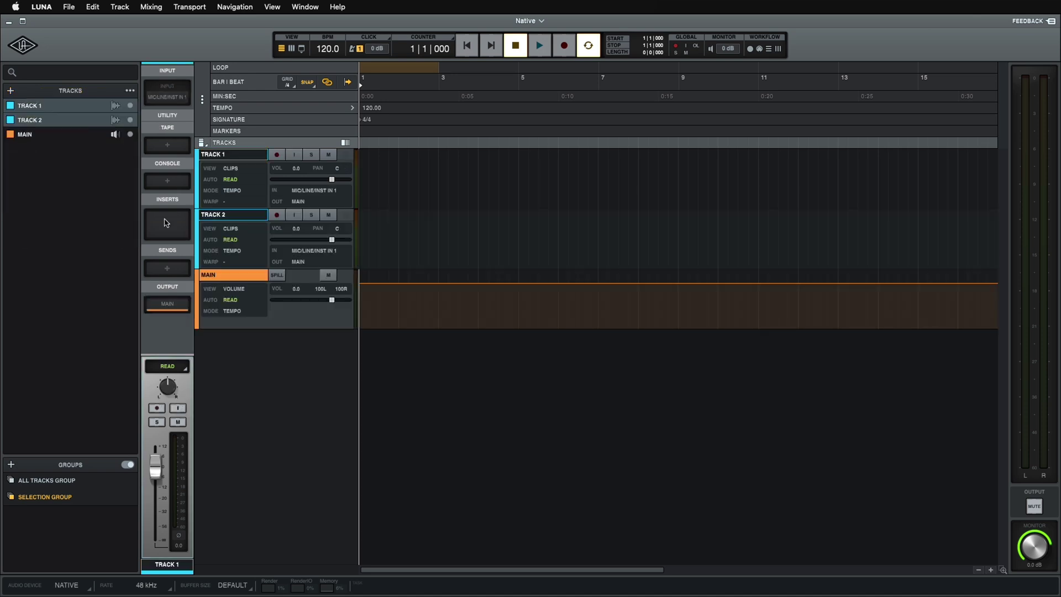
Step: Route TRACK 2's input to MIC/LINE/INST IN 2, leaving TRACK 1 on input 1
left_click(245, 218)
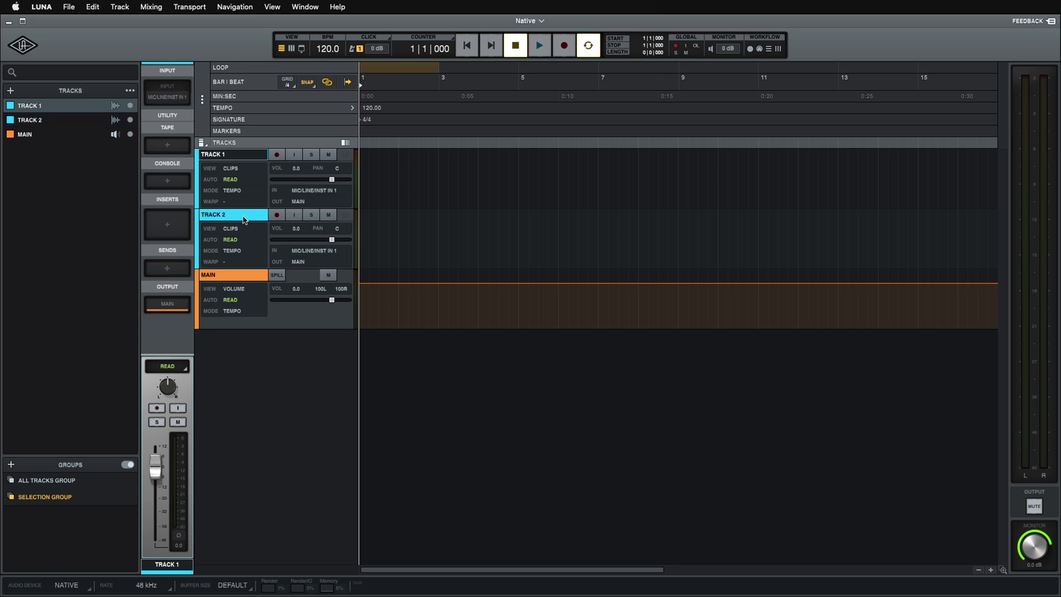
left_click(325, 191)
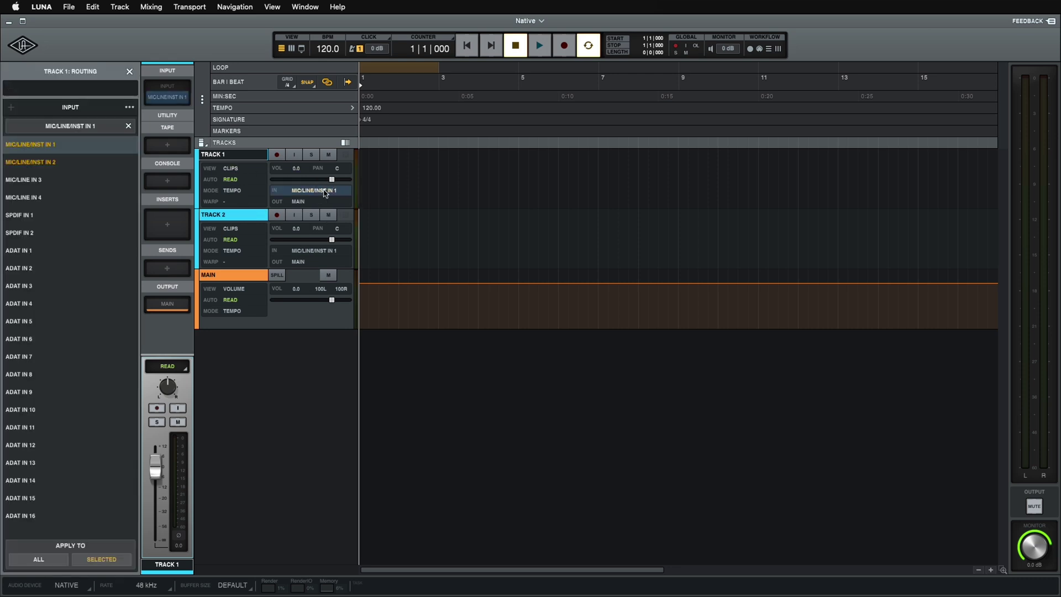
left_click(322, 254)
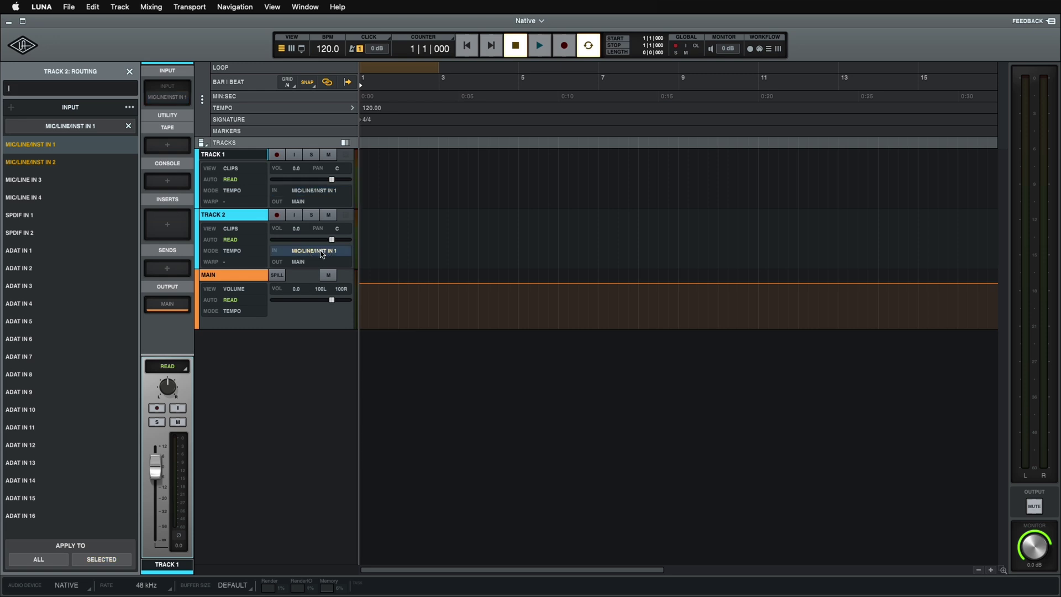
left_click(52, 164)
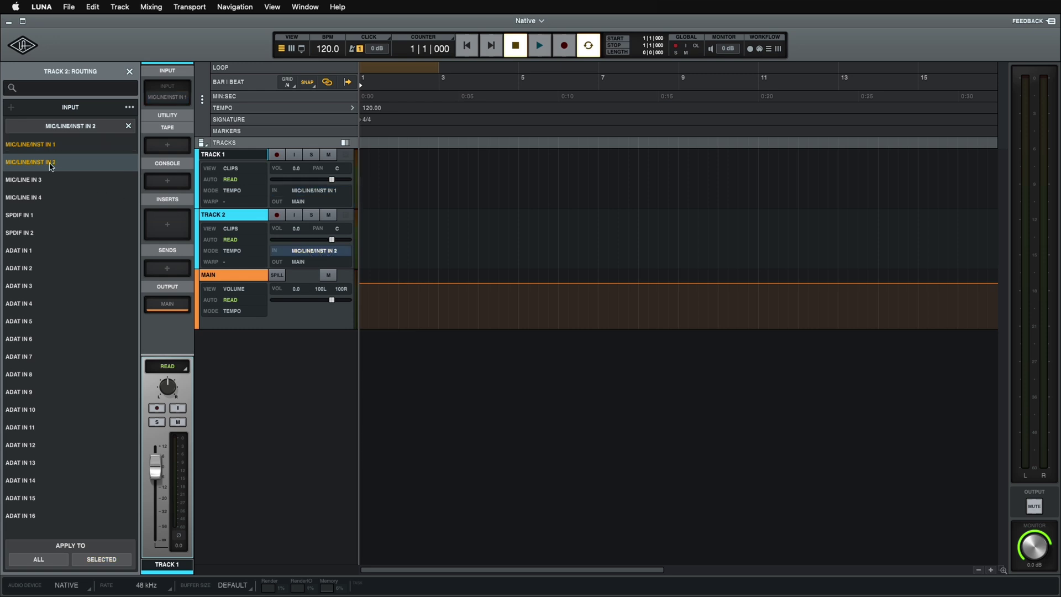
Step: Arm TRACK 1 for recording and change the buffer size from DEFAULT to SMALL
left_click(278, 156)
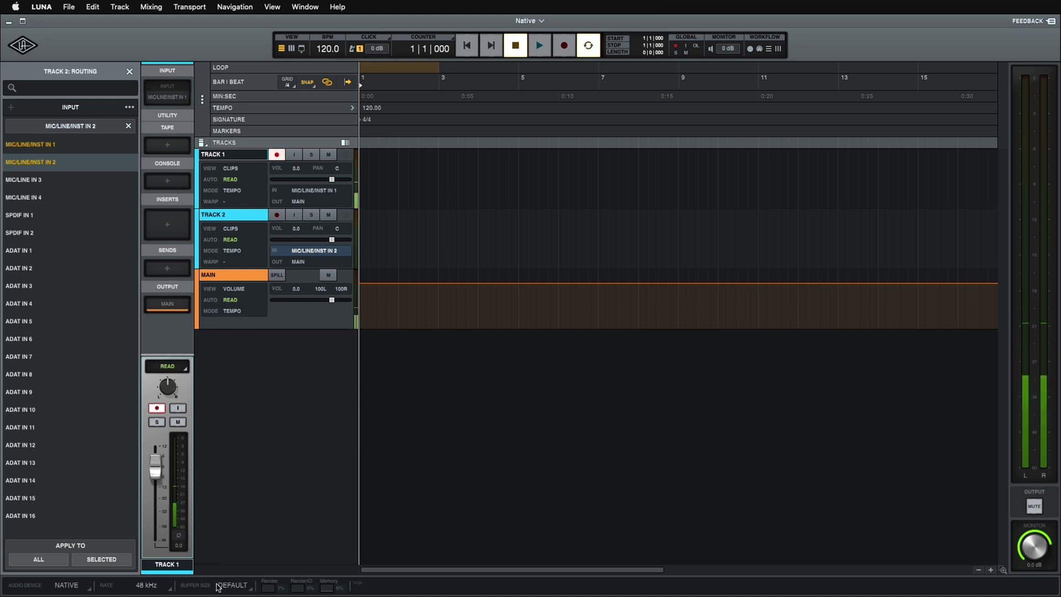
left_click(251, 586)
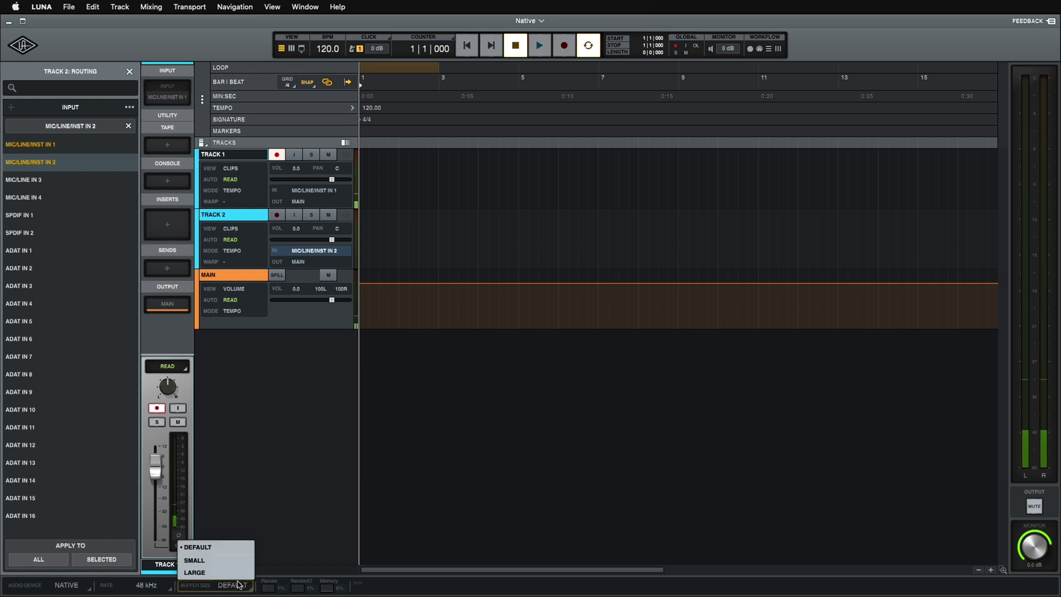
left_click(217, 561)
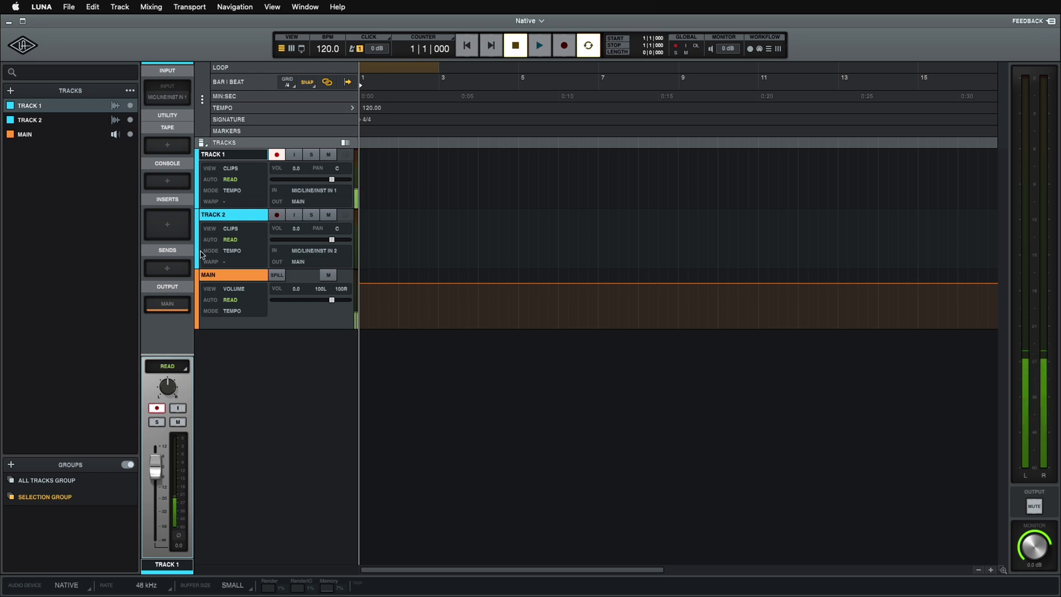
Step: Insert the UADx 1176 Rev A Compressor on TRACK 1, lowering its output and raising its input
left_click(169, 225)
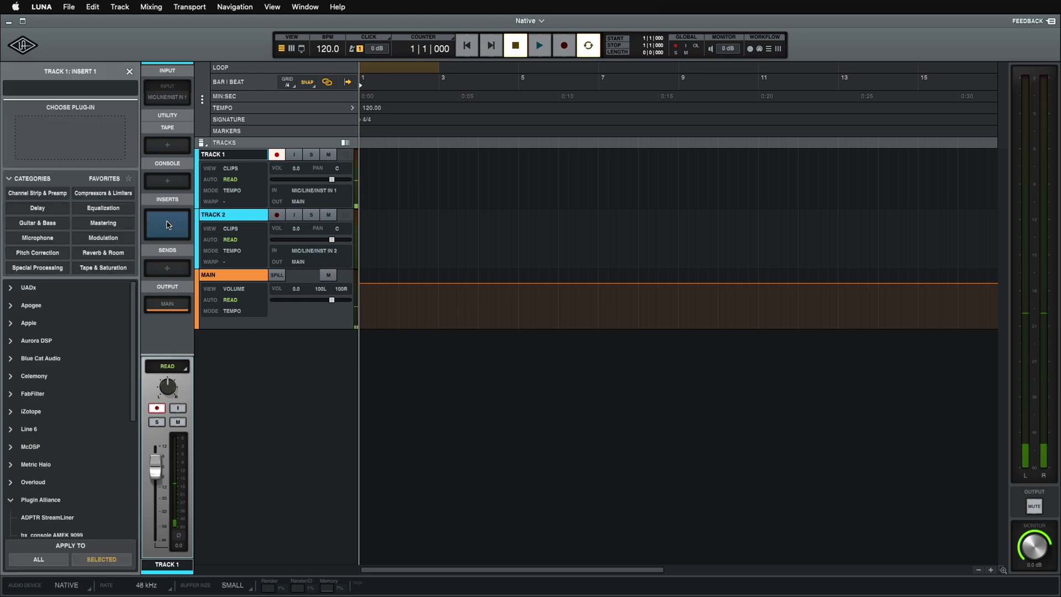
type("uadx")
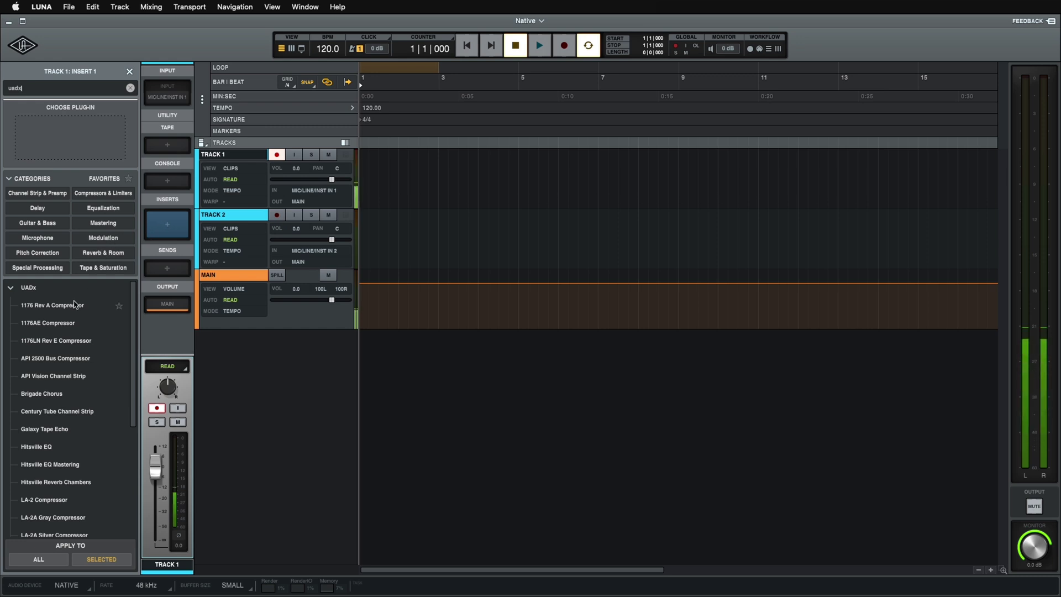
left_click(69, 306)
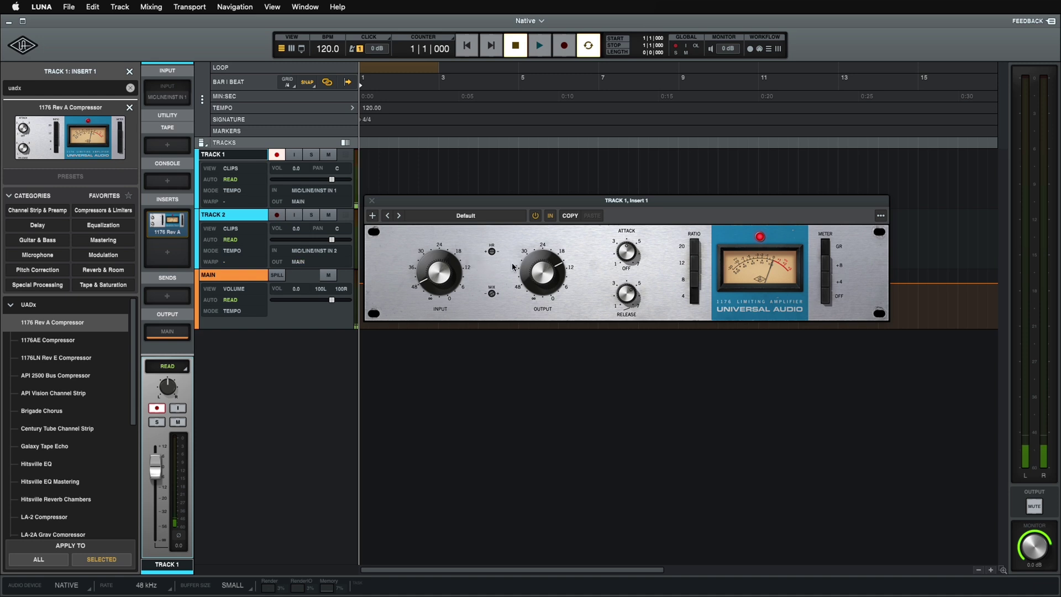
left_click_drag(531, 266, 535, 308)
left_click_drag(436, 278, 427, 262)
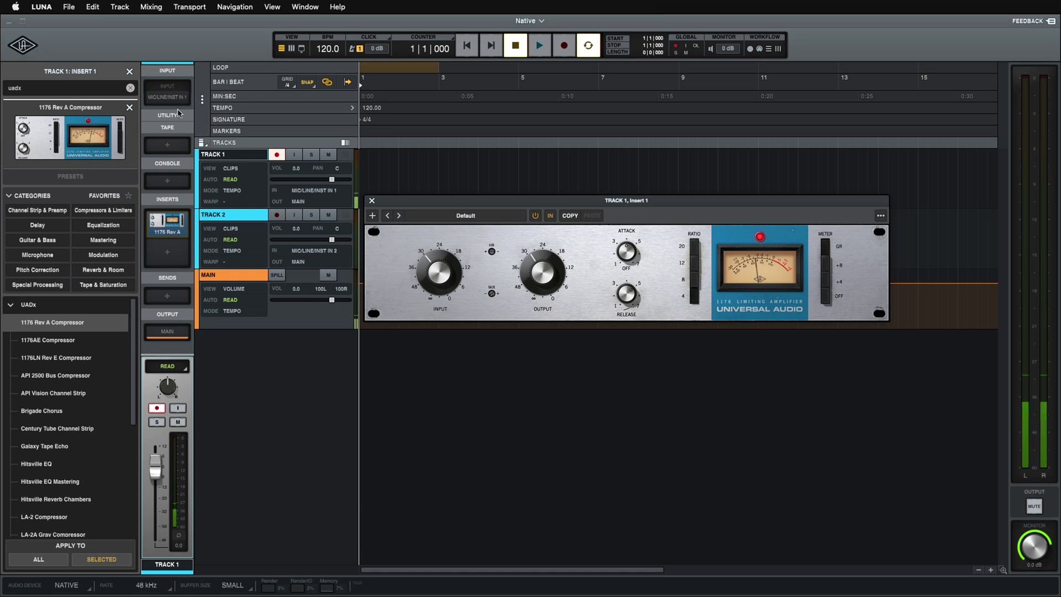
Step: Try a DEFAULT buffer size in Hardware settings, revert to SMALL, and return to the session
left_click(317, 191)
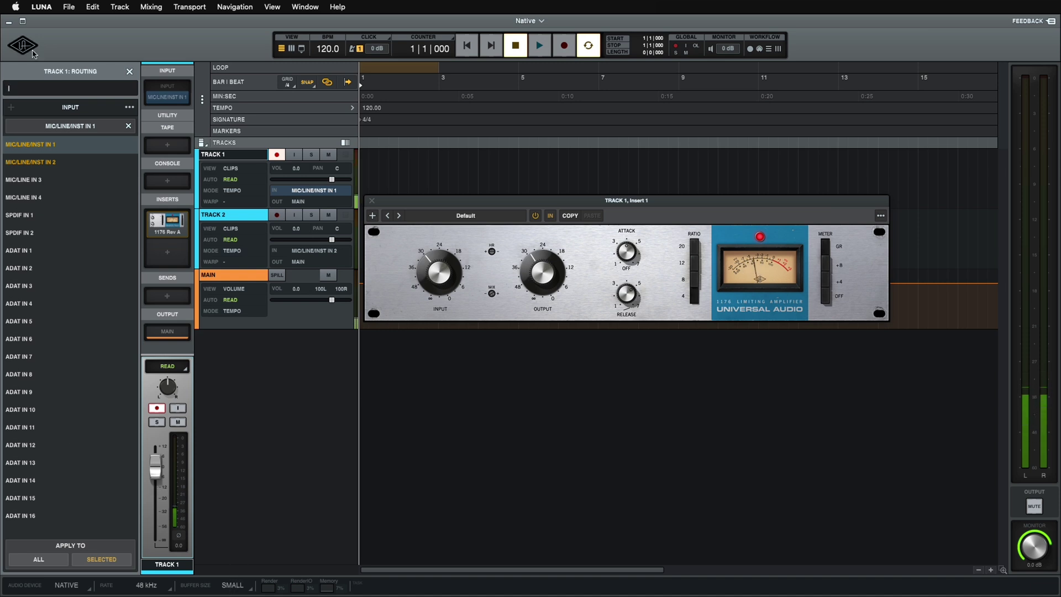
left_click(28, 48)
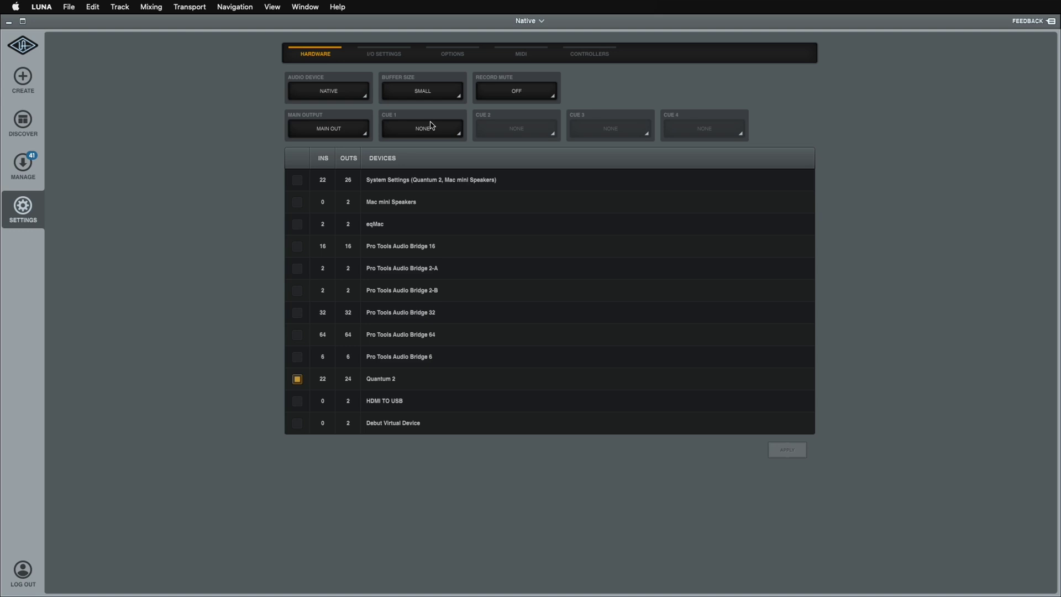
left_click(420, 95)
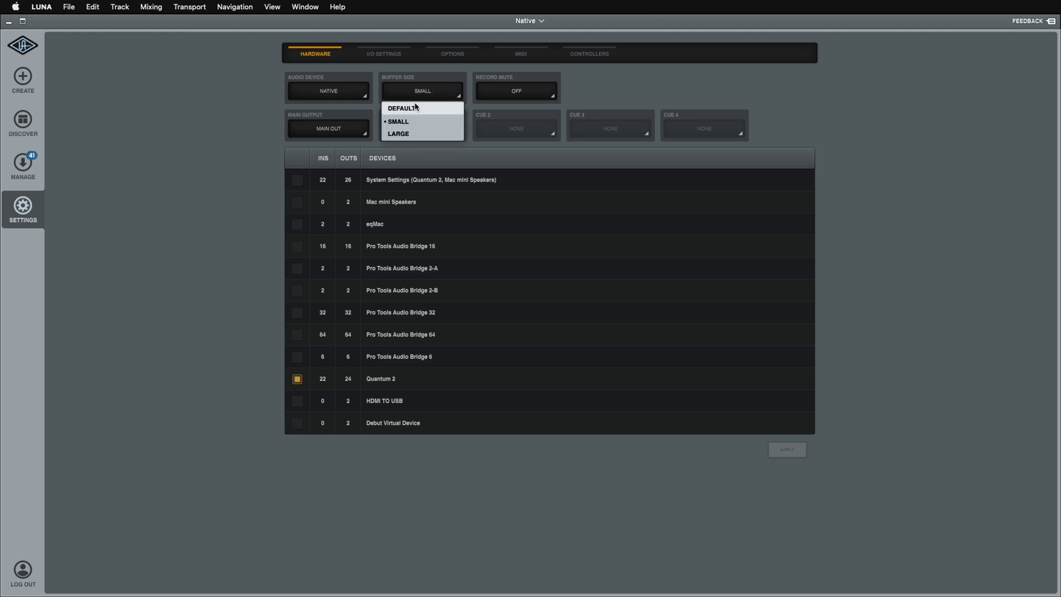
left_click(415, 108)
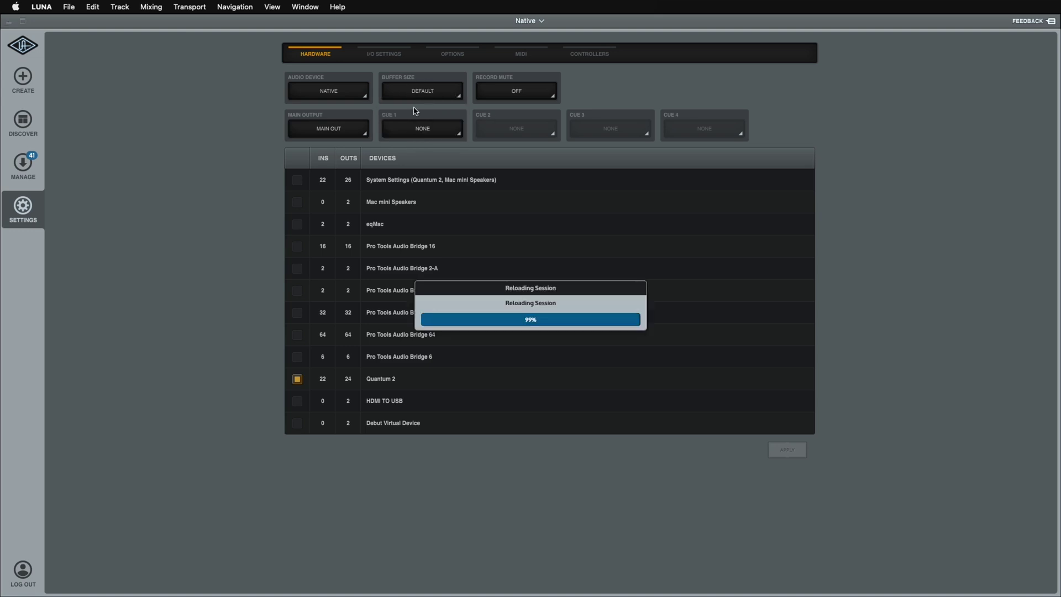
left_click(413, 97)
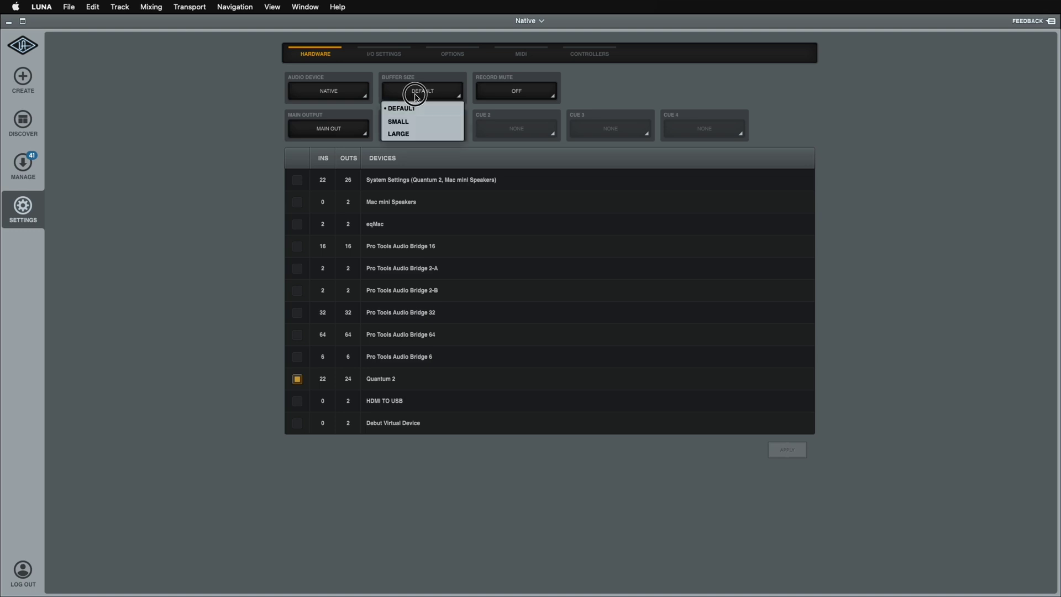
left_click(407, 121)
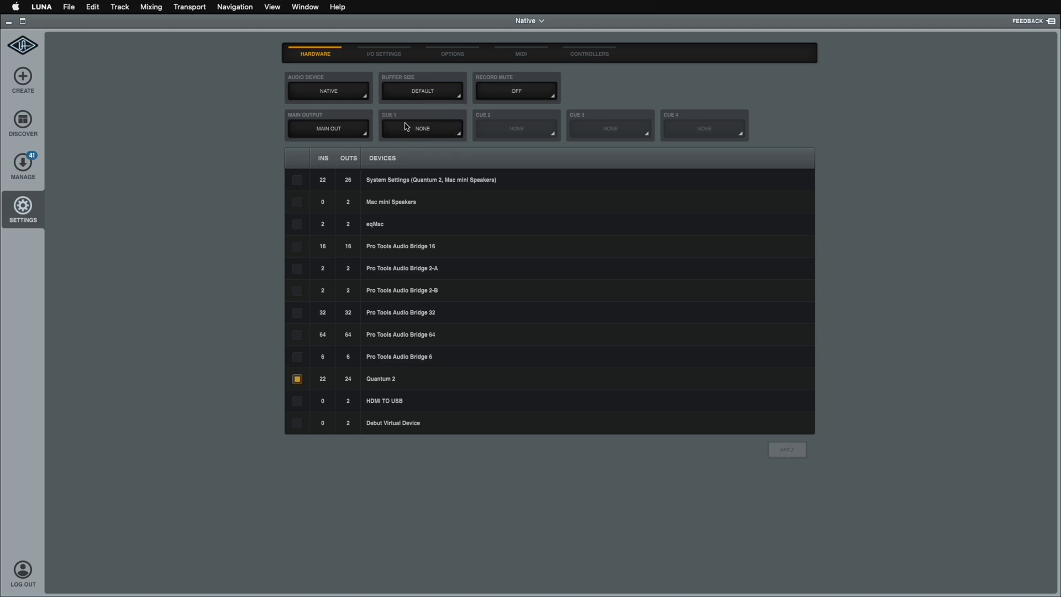
left_click(22, 47)
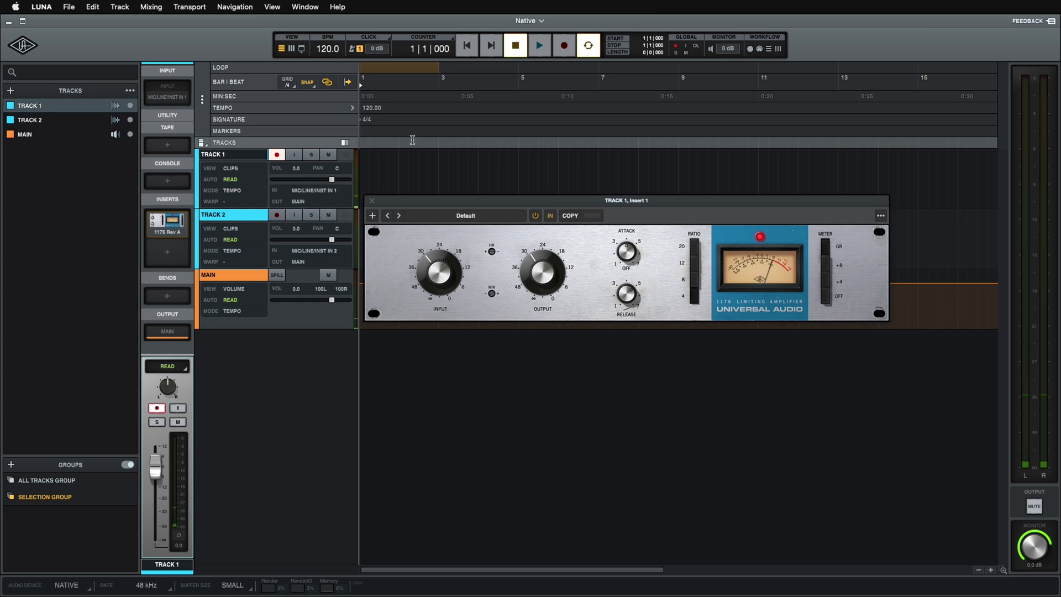
Step: Record a new clip on TRACK 1, then stop and play it back
key("r")
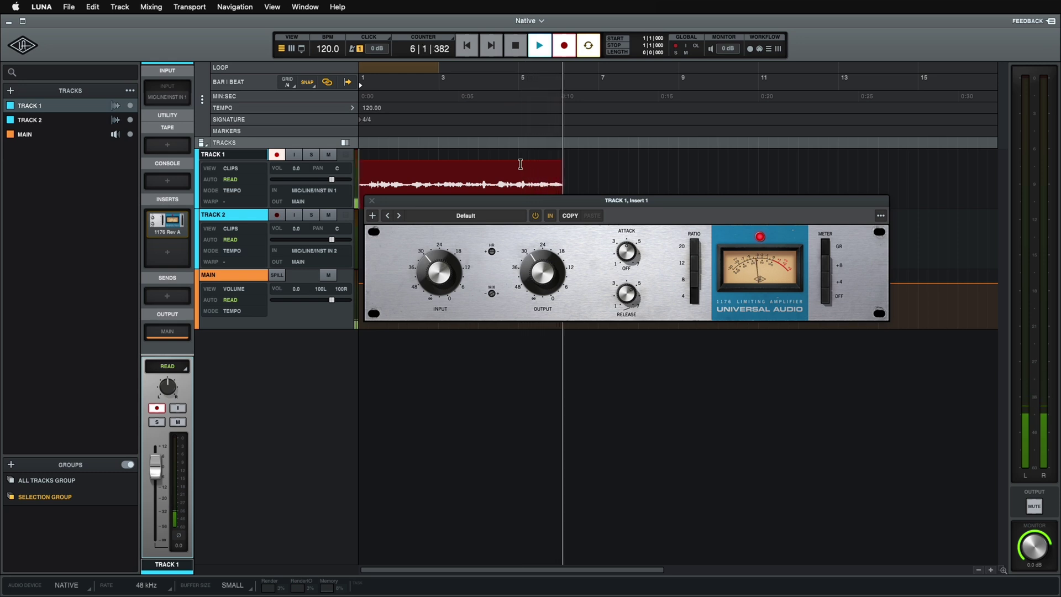
key("space")
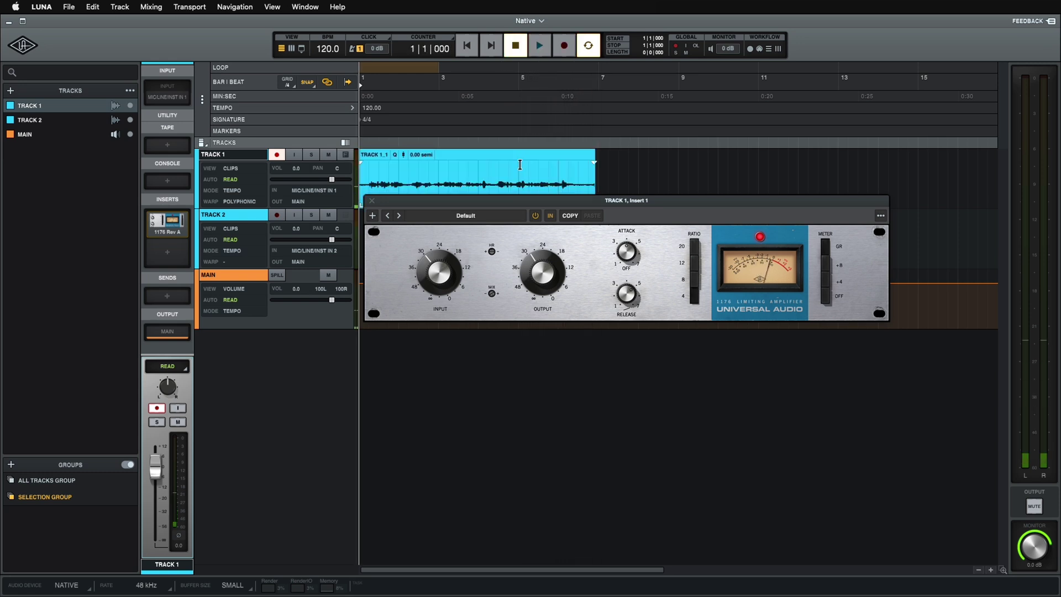
key("space")
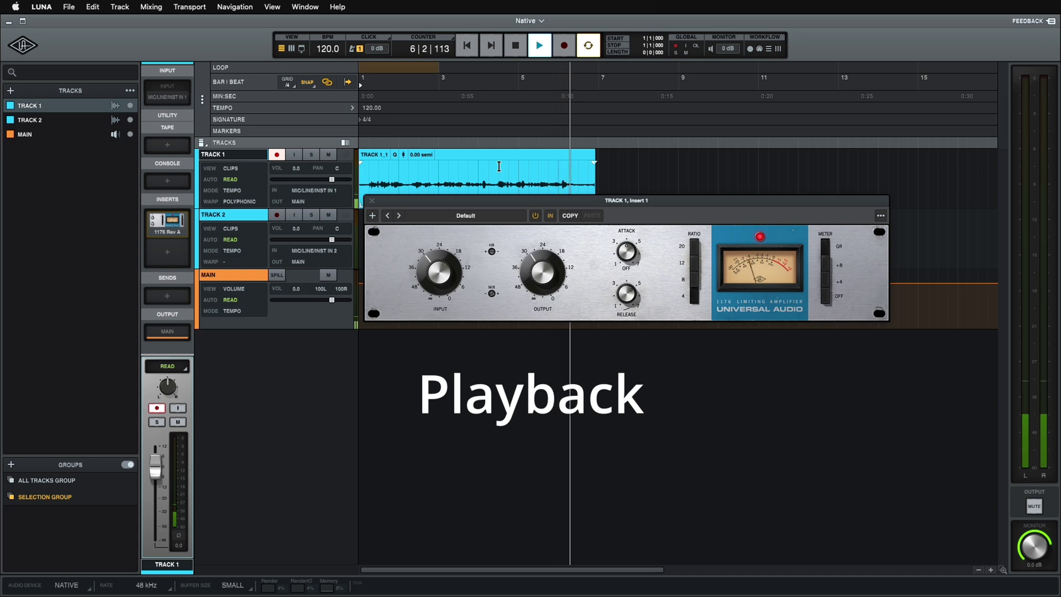
key("space")
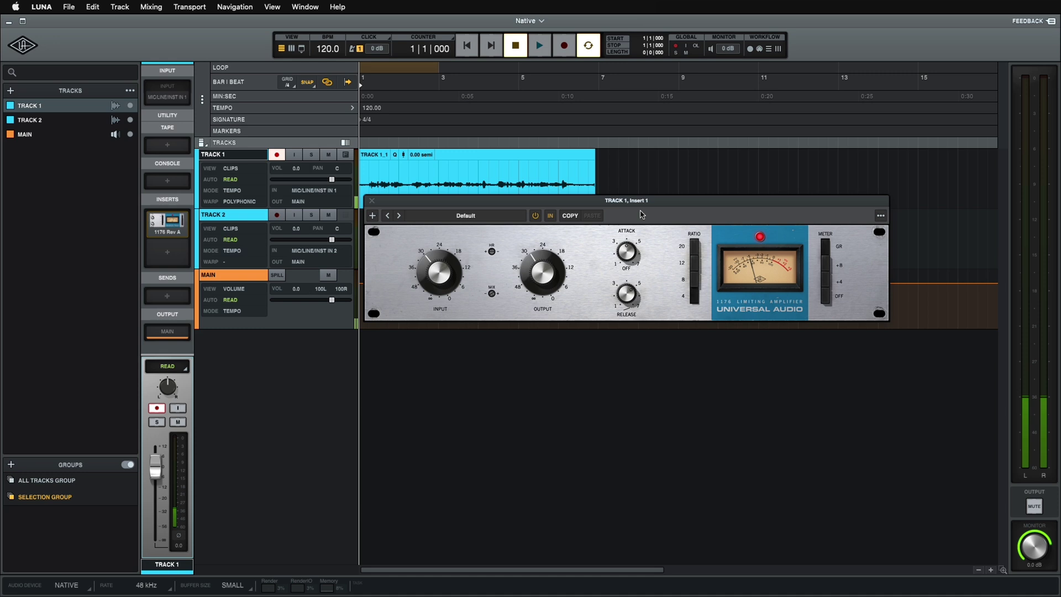
Step: Punch a short replacement section into TRACK 1 and play it back from bar 2 beat 2
left_click(279, 155)
key("space")
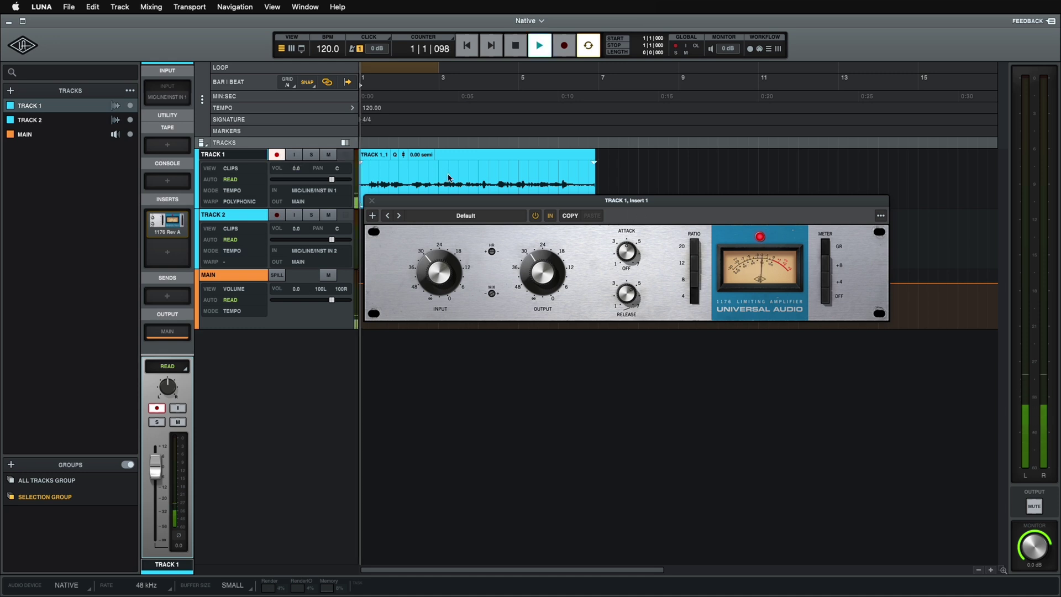
left_click(571, 49)
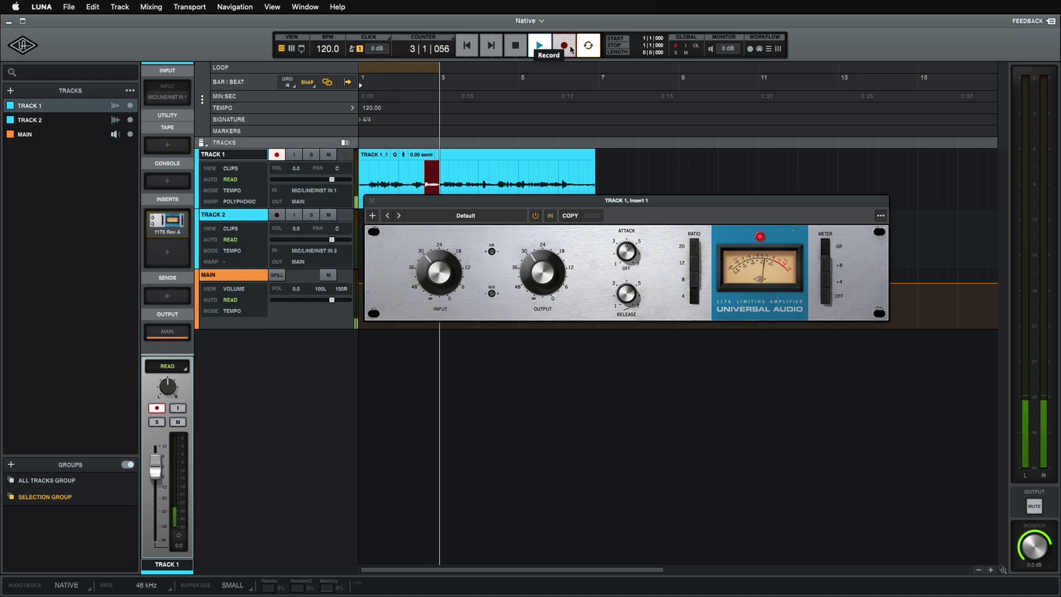
left_click(571, 49)
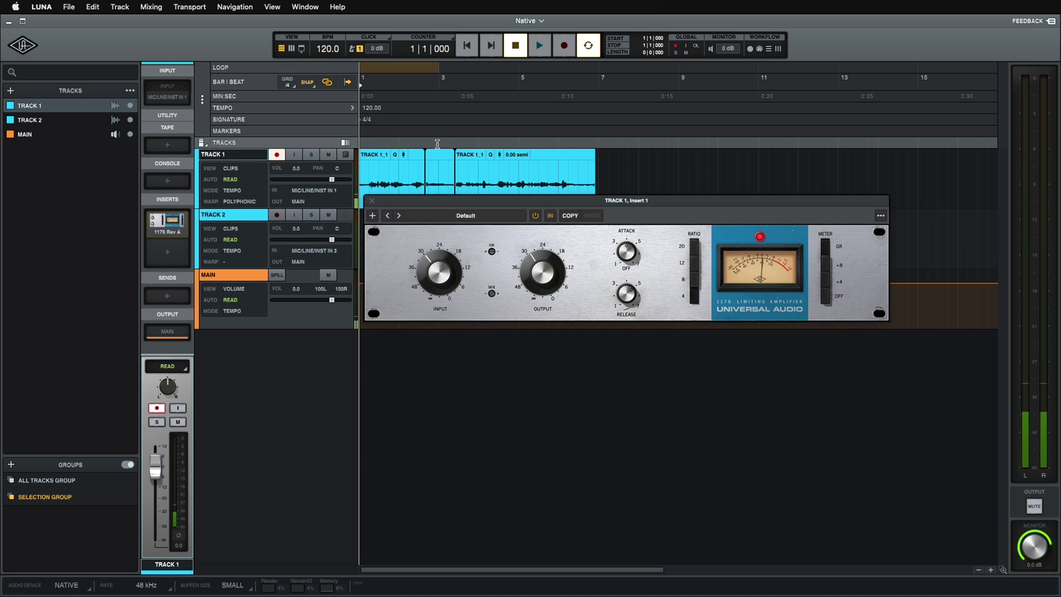
key("space")
left_click(407, 173)
key("space")
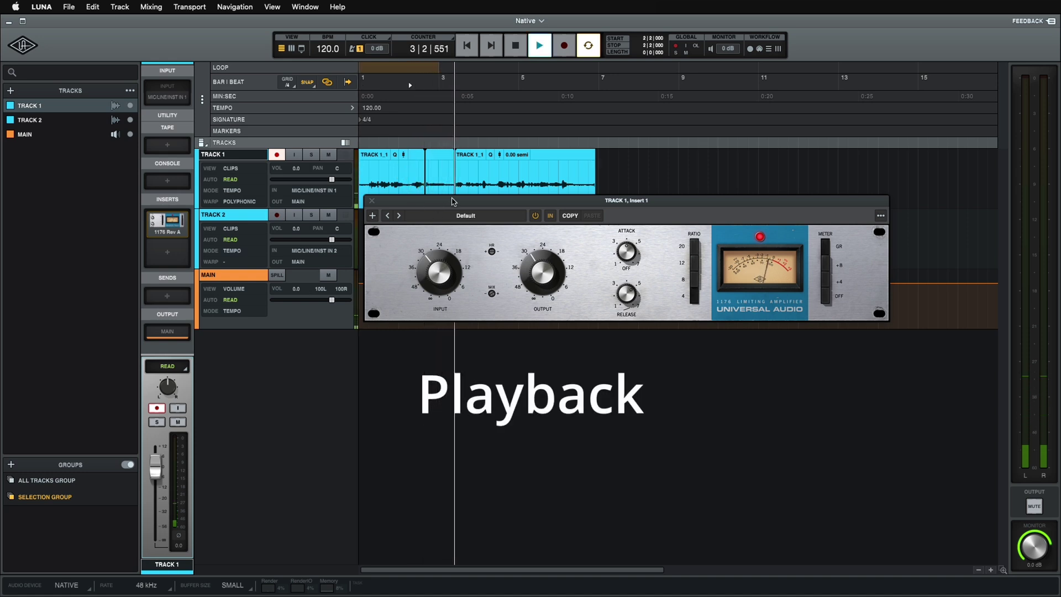
key("space")
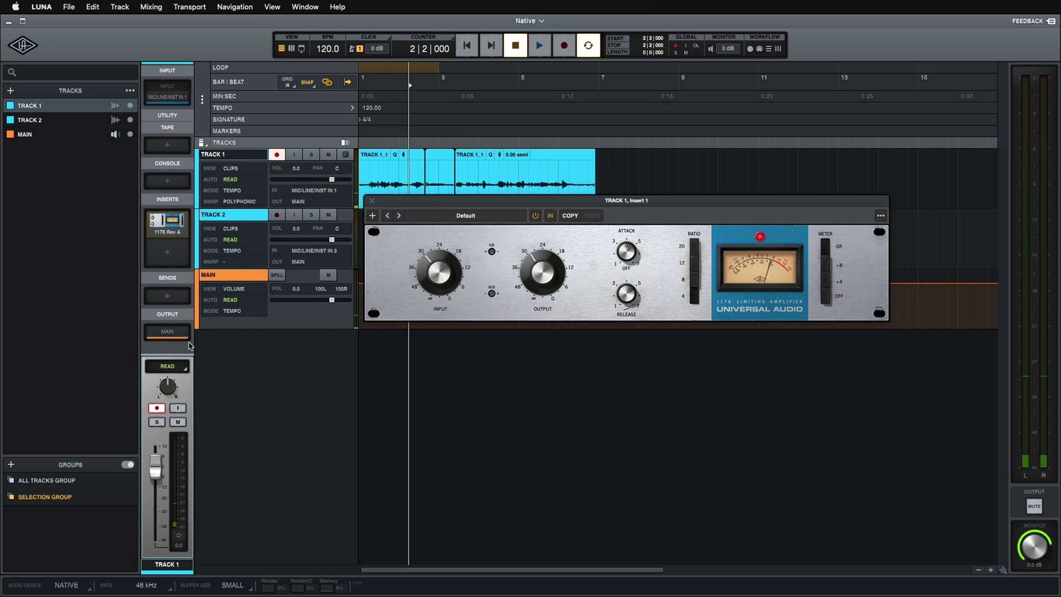
Step: Switch the audio device to APOLLO, set TRACK 1's input to MIC/LINE 3, and arm it
left_click(67, 588)
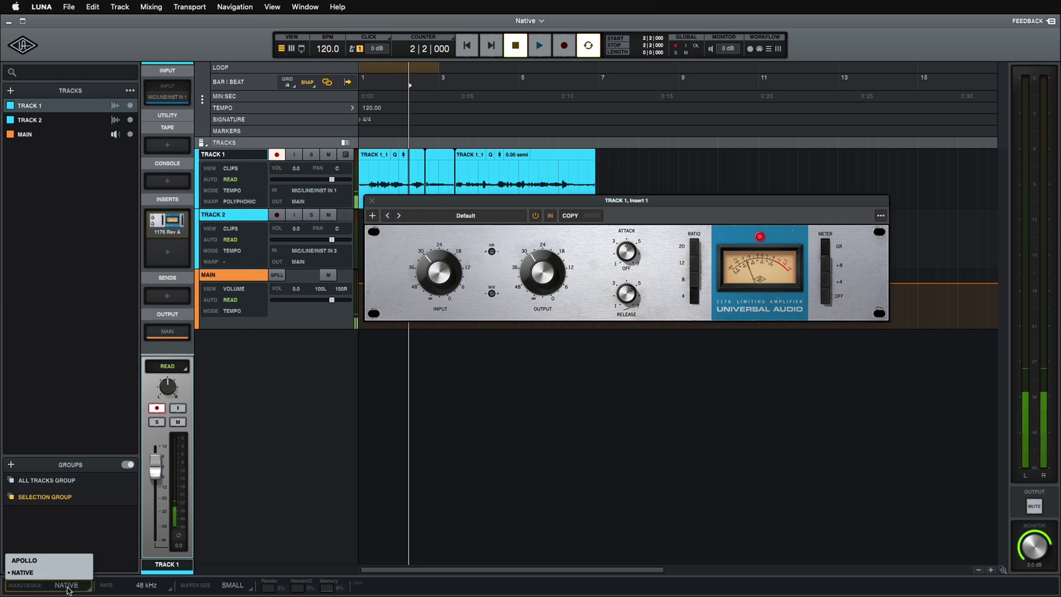
left_click(31, 561)
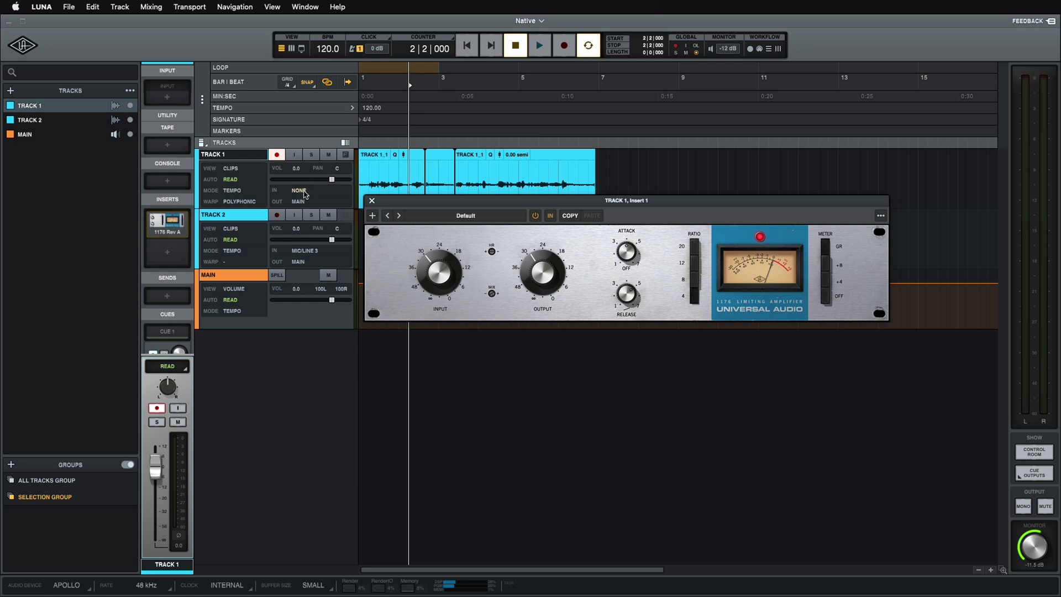
left_click(299, 190)
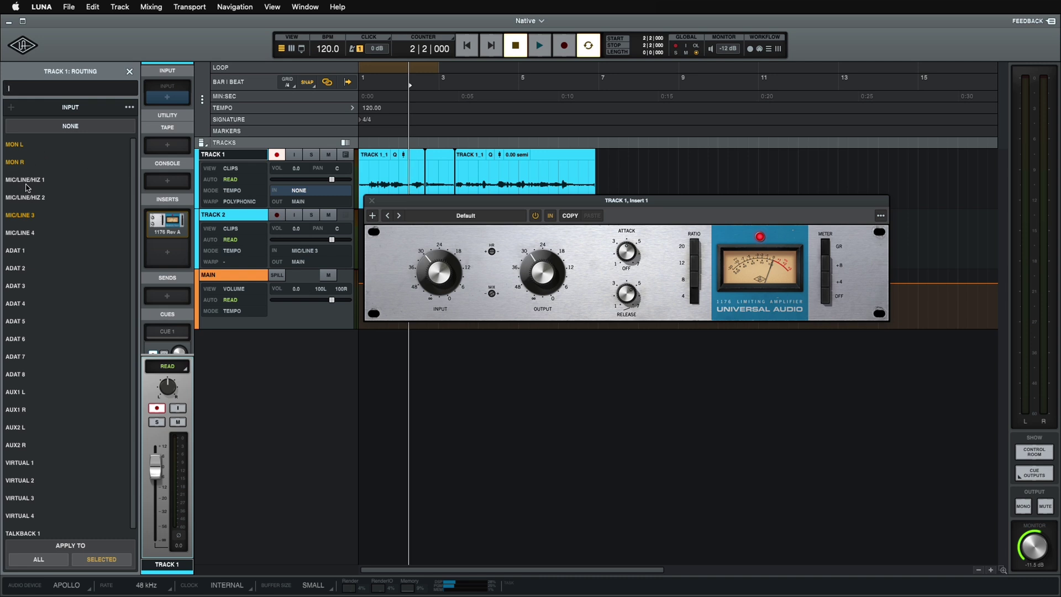
left_click(22, 215)
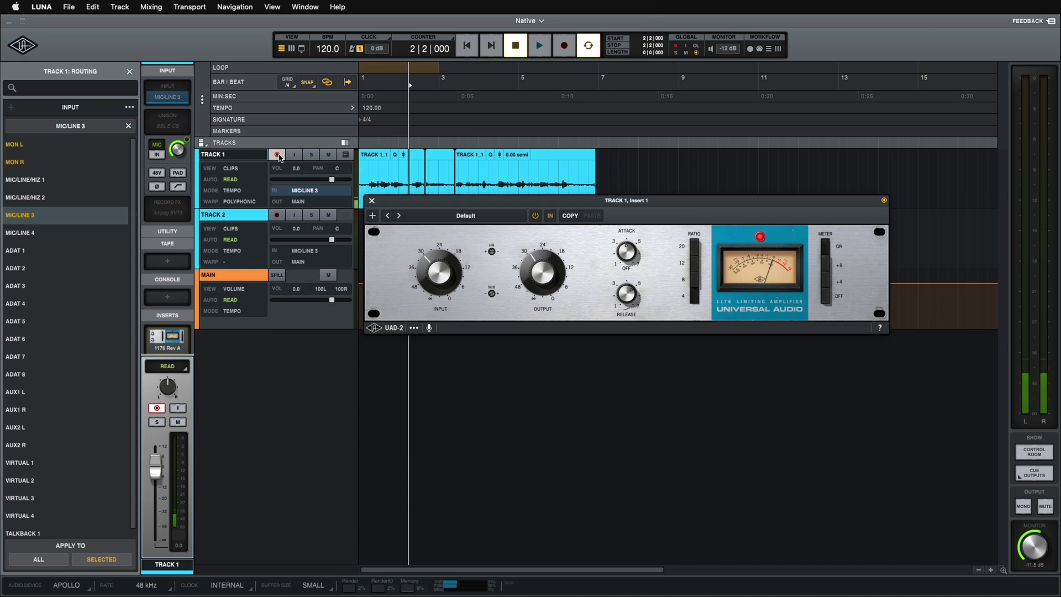
left_click(277, 155)
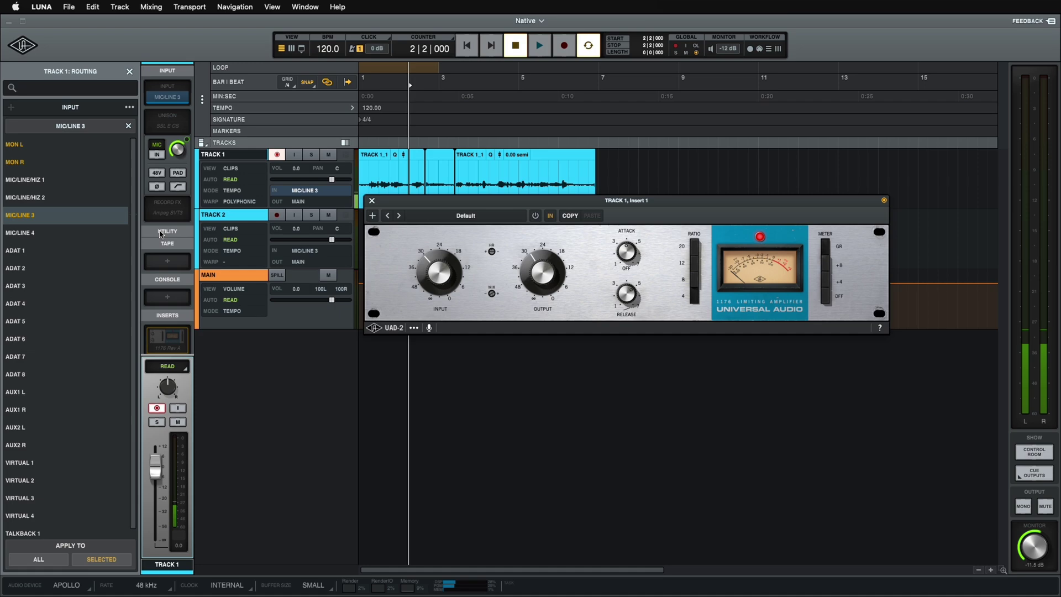
Step: Set the audio device to NATIVE, add Apollo alongside Quantum 2, apply, and return to the session
left_click(22, 45)
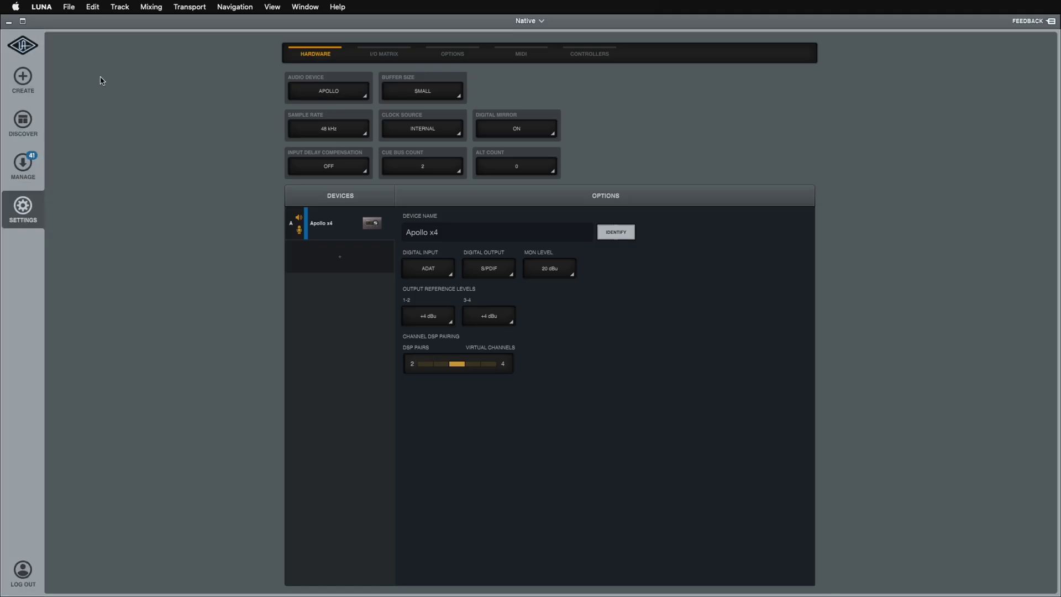
left_click(333, 95)
left_click(311, 118)
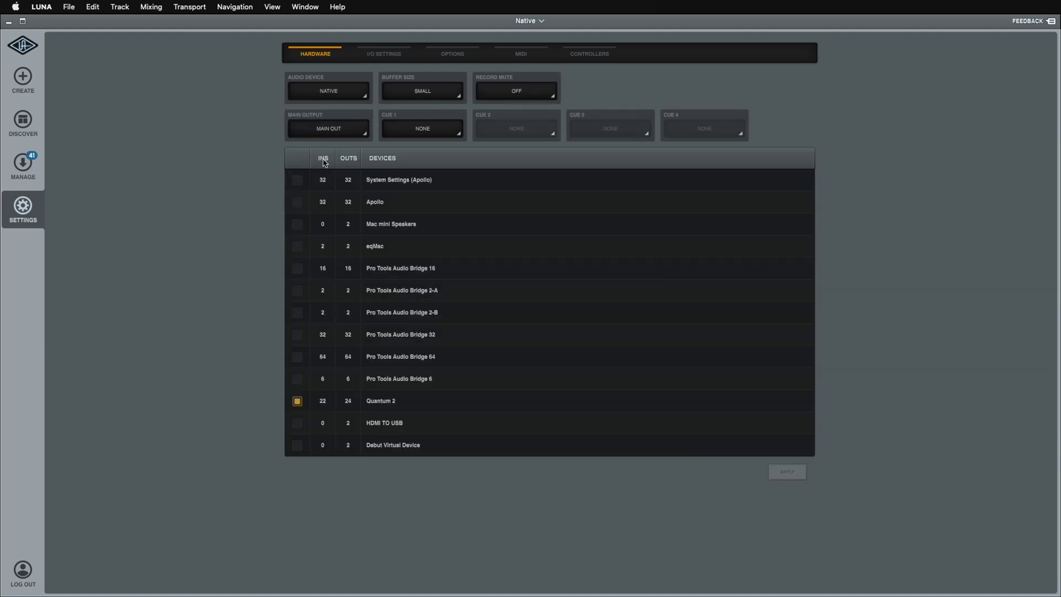
left_click(298, 202)
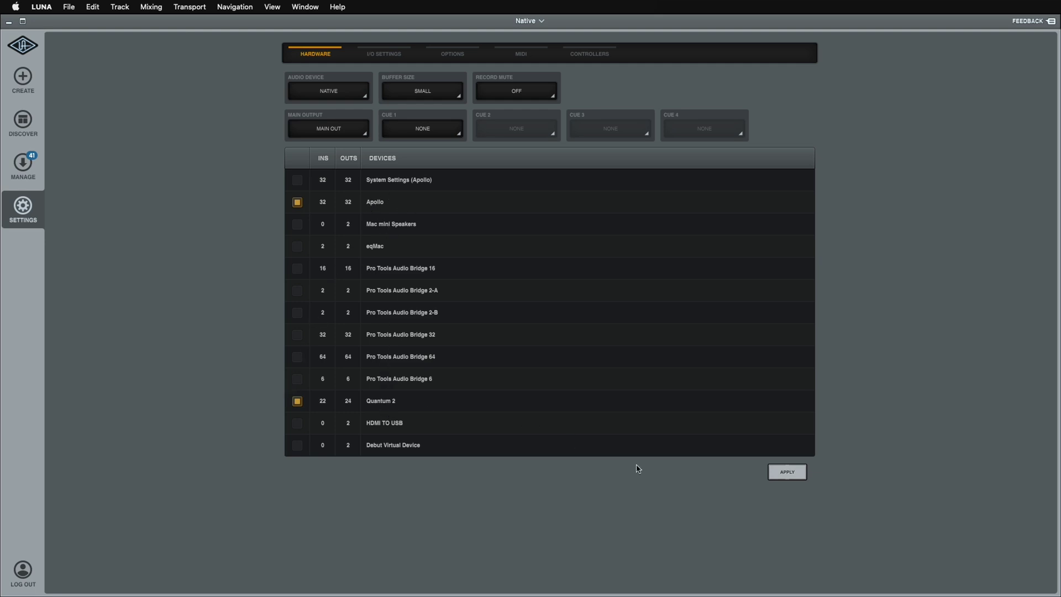
left_click(788, 475)
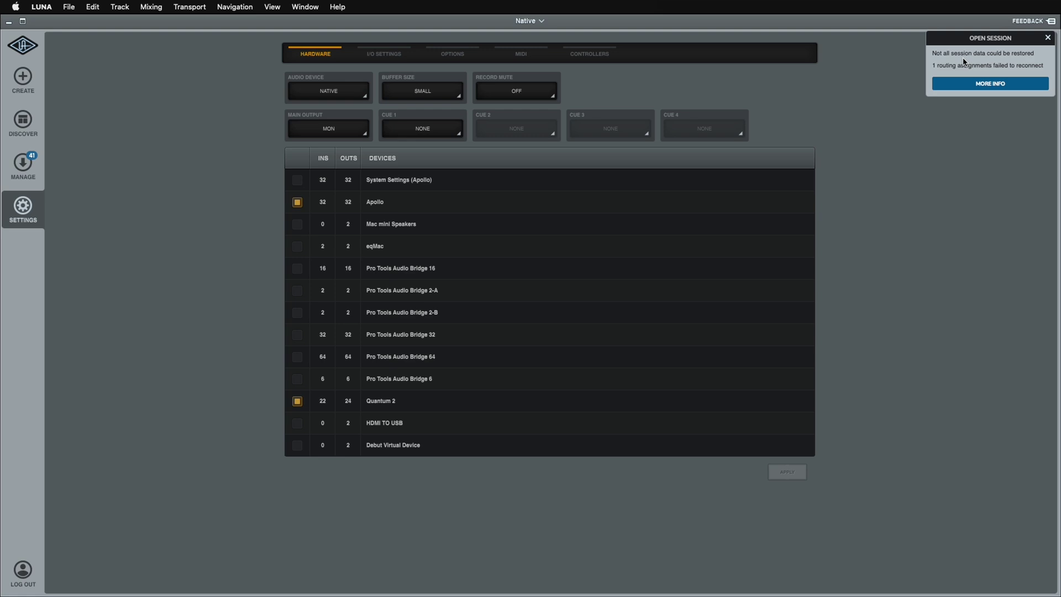
left_click(21, 45)
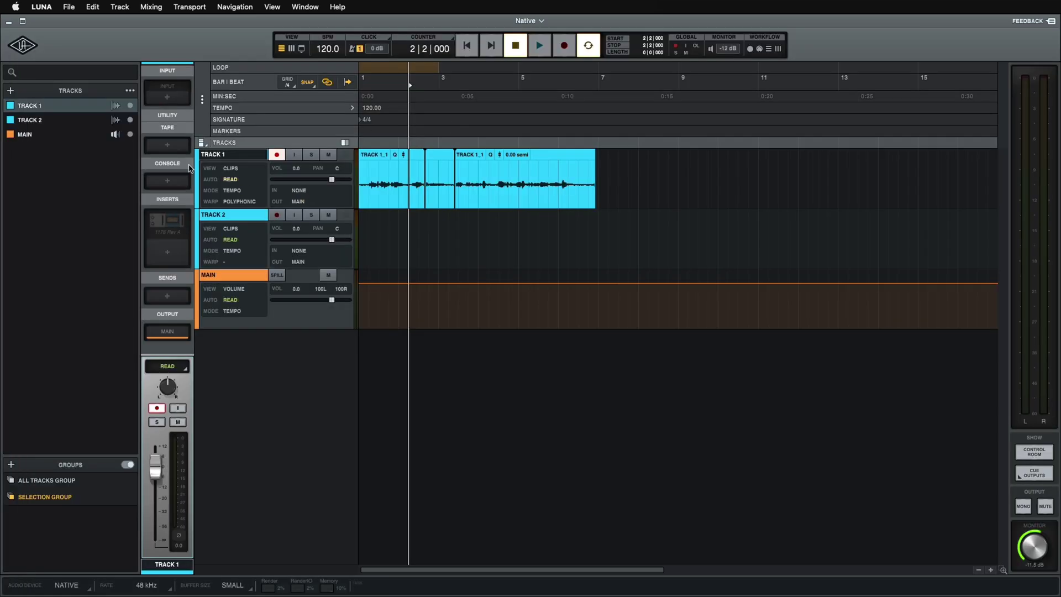
Step: Route Track 1's input to QUANTUM 2 > MIC/LINE/INST IN 1
left_click(299, 191)
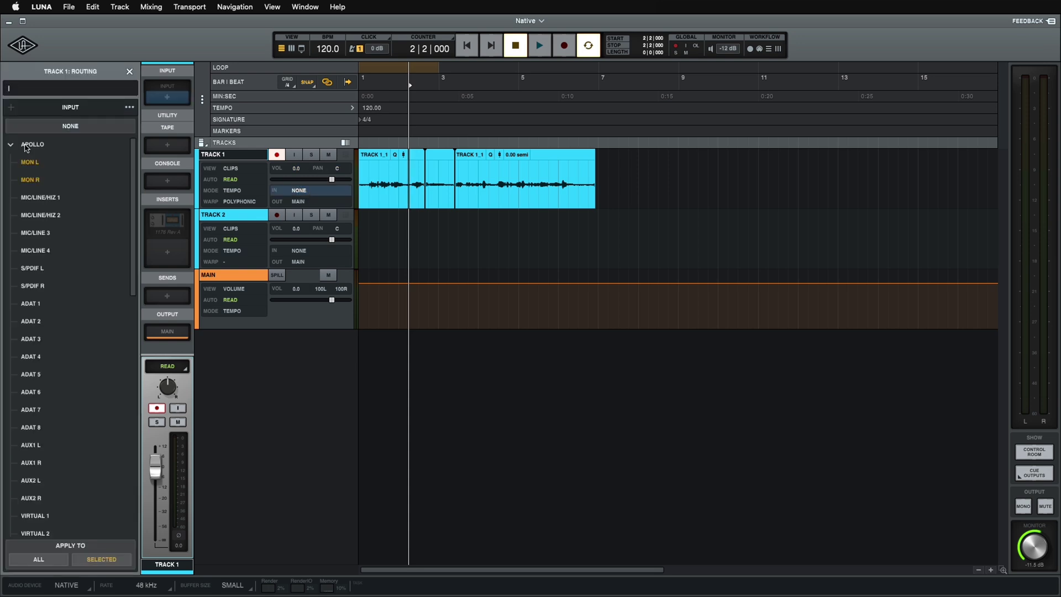
scroll(67, 251, "down", 1)
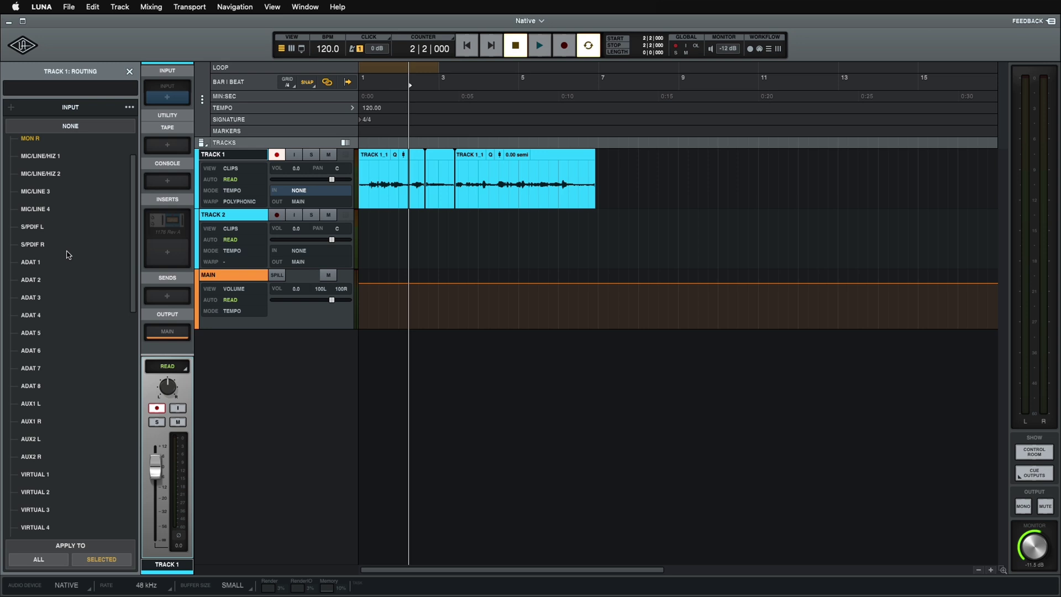
scroll(68, 255, "down", 5)
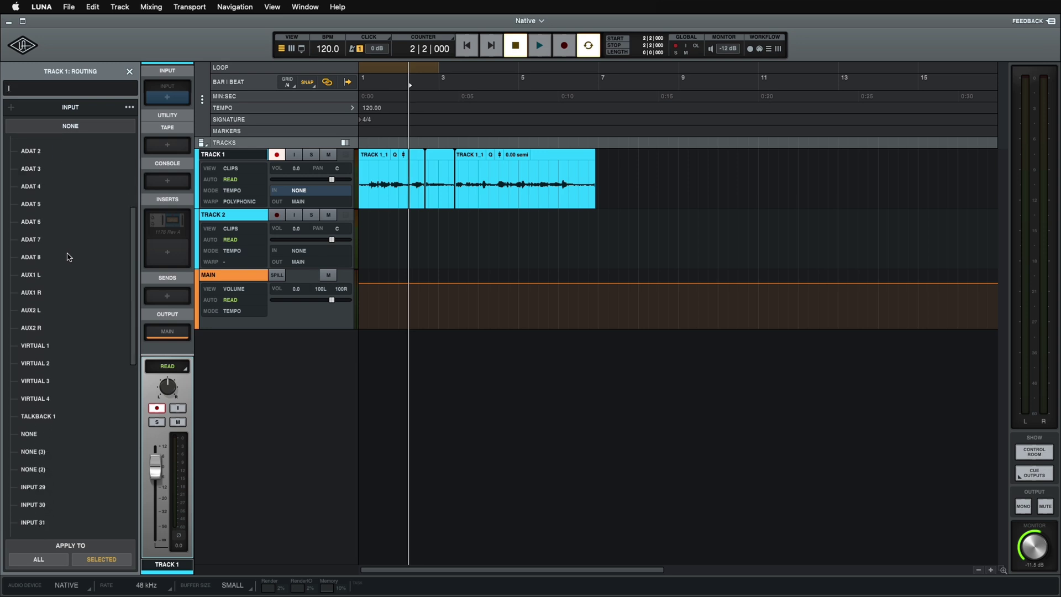
scroll(68, 257, "down", 7)
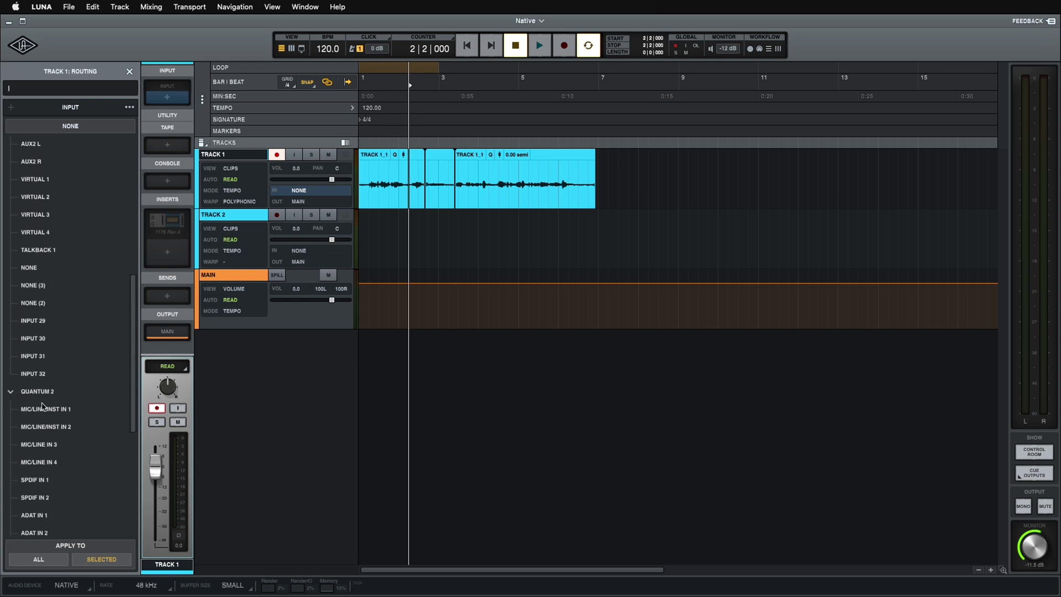
scroll(42, 406, "down", 9)
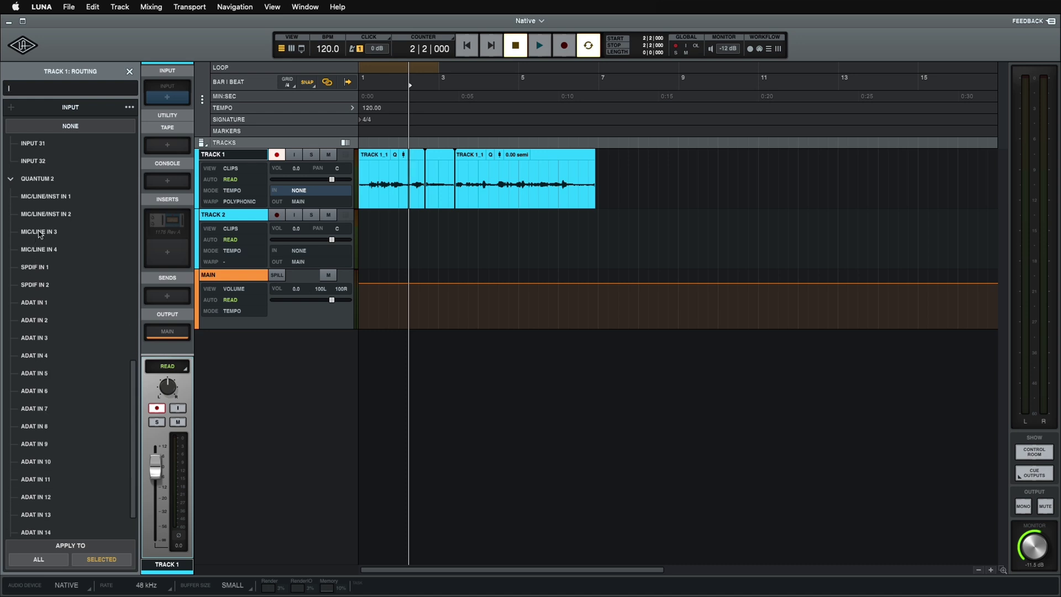
left_click(42, 198)
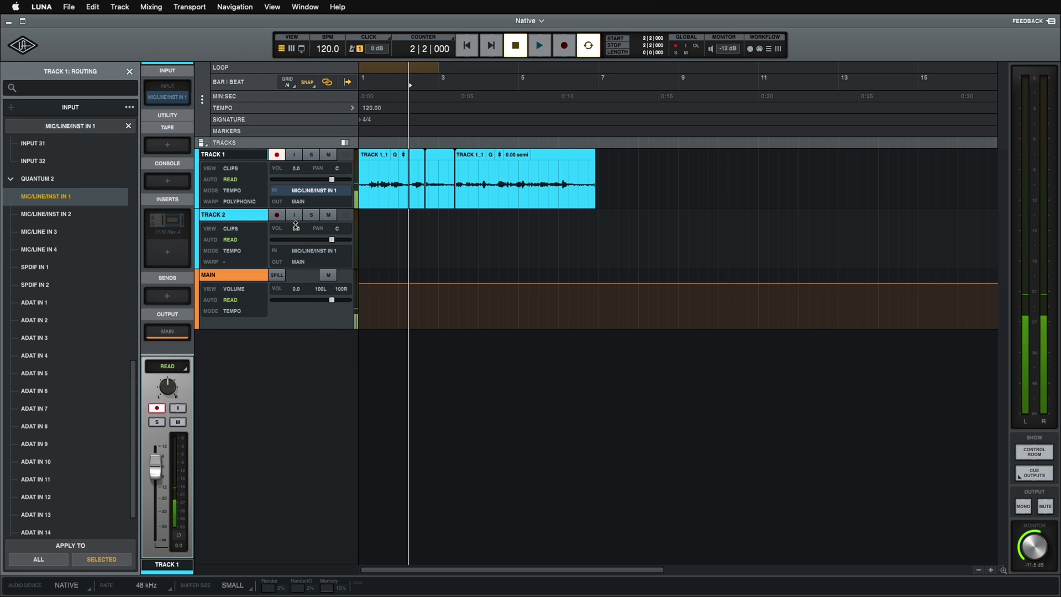
Step: Set Track 2's input to APOLLO > MIC/LINE 3, then toggle the APOLLO and QUANTUM 2 input groups
left_click(315, 251)
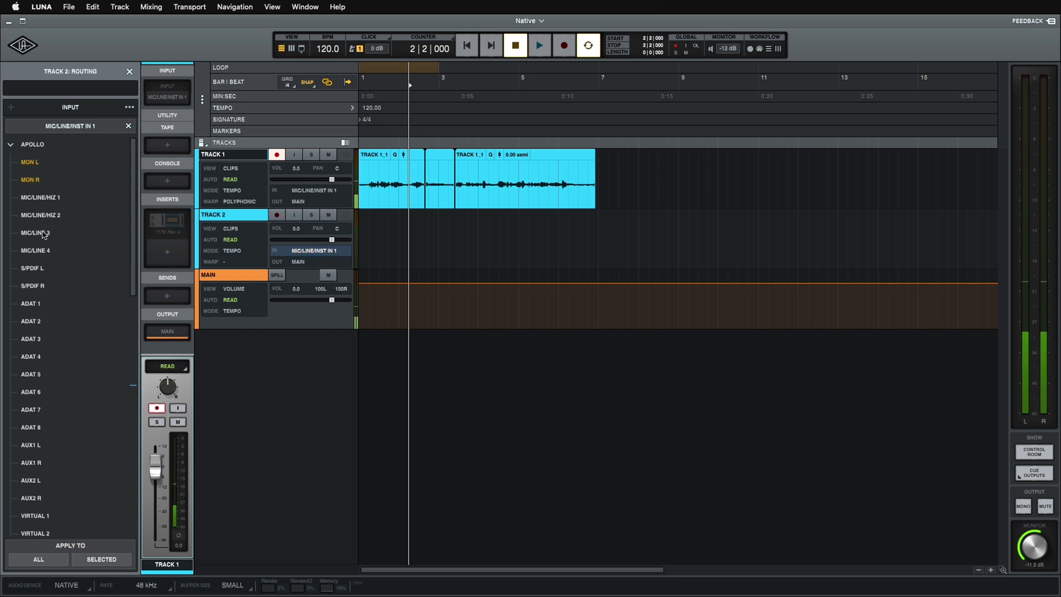
left_click(43, 235)
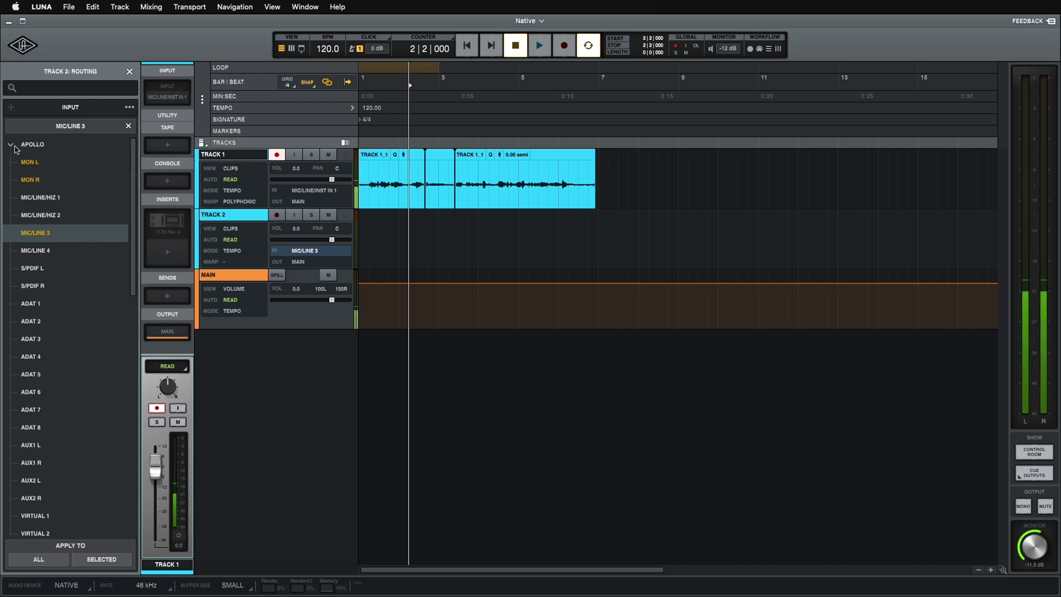
left_click(11, 145)
left_click(11, 163)
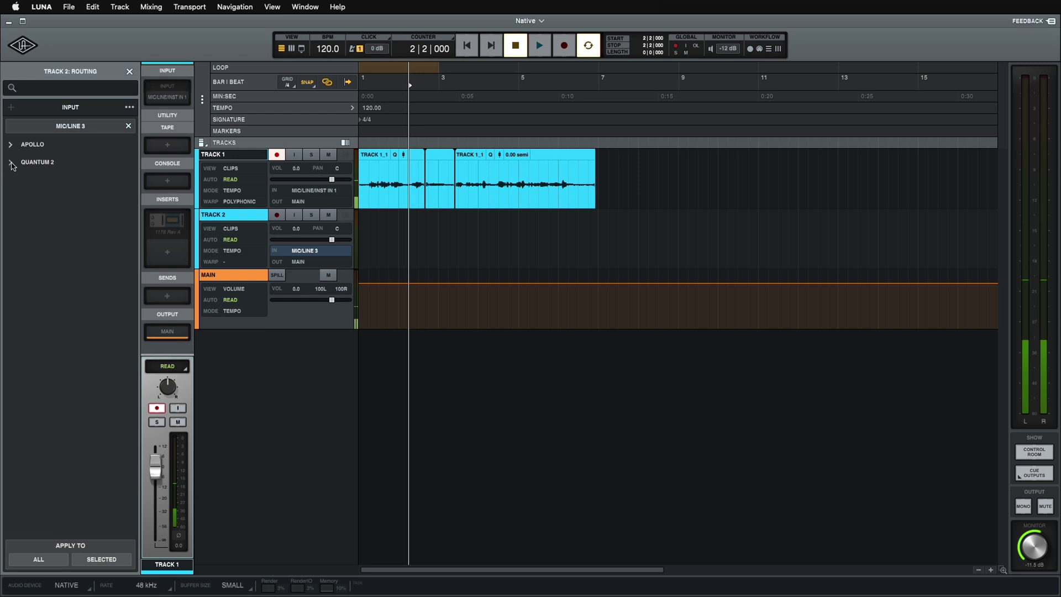
left_click(10, 146)
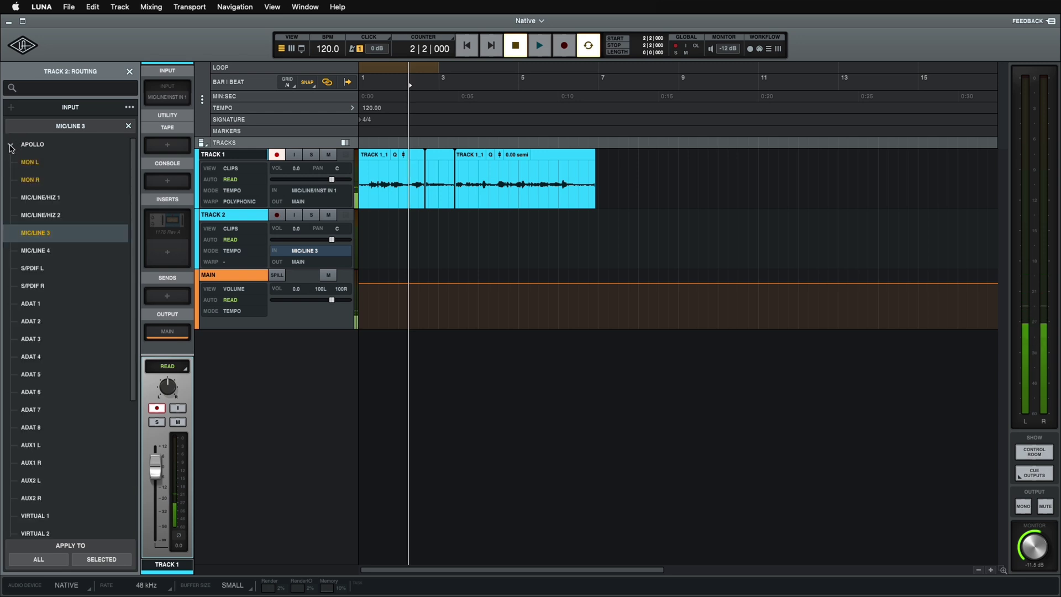
left_click(11, 145)
left_click(11, 163)
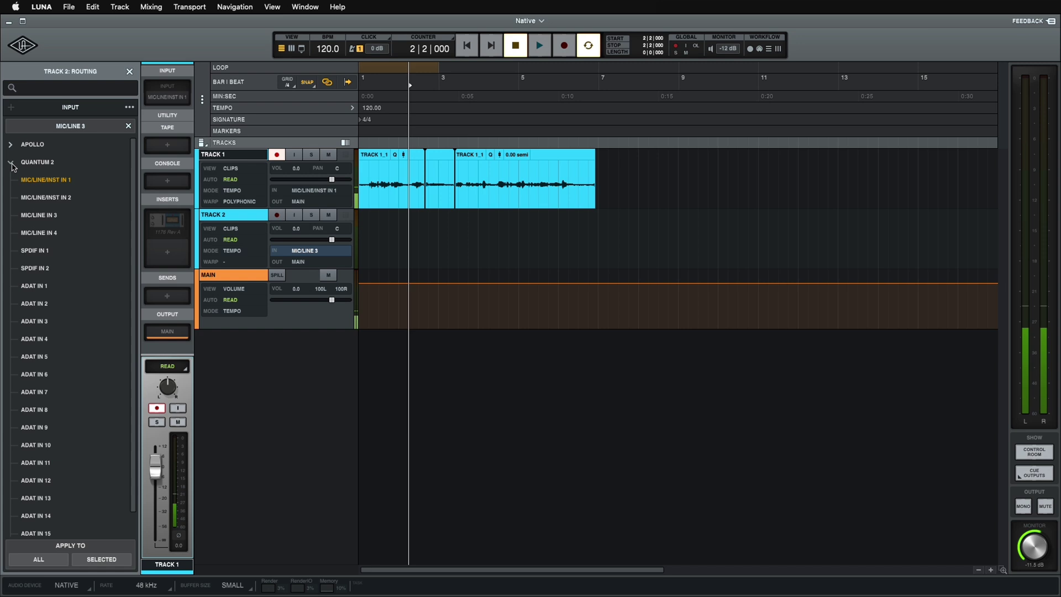
left_click(12, 164)
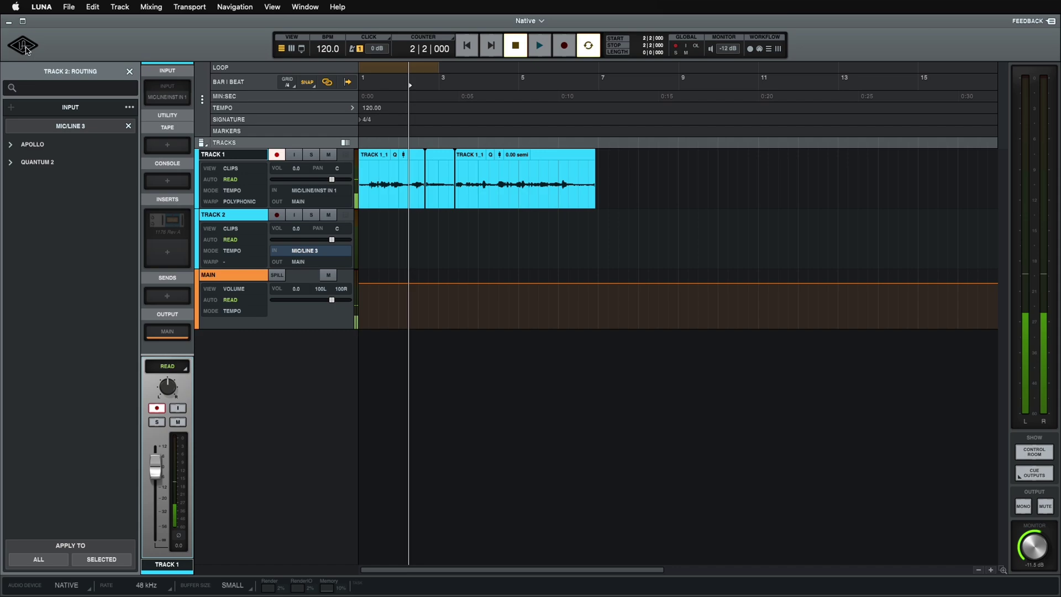
Step: Uncheck Quantum 2 in the hardware settings, apply, and return to the session
left_click(25, 48)
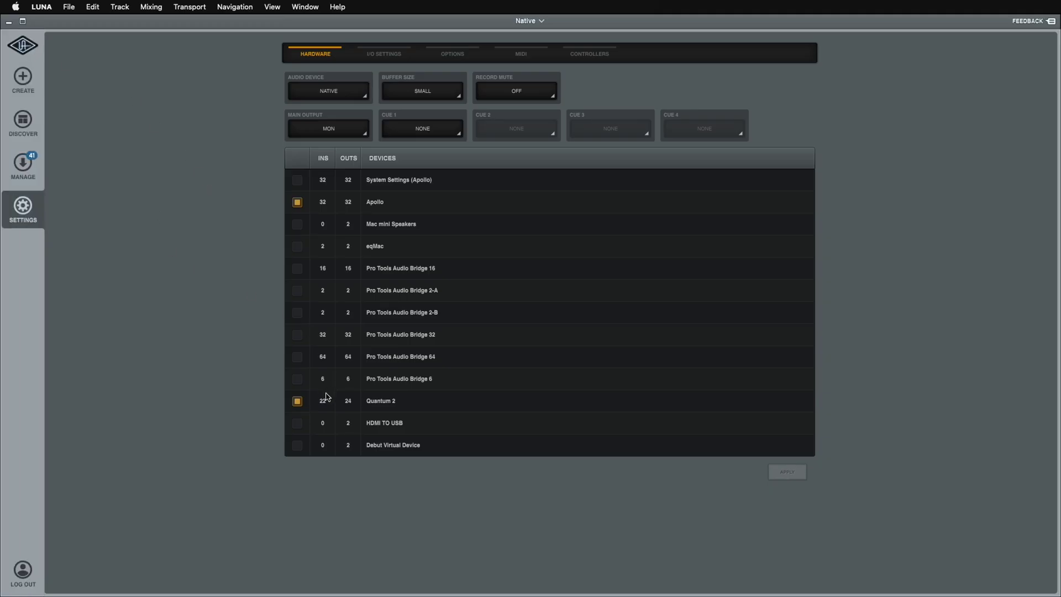
left_click(297, 402)
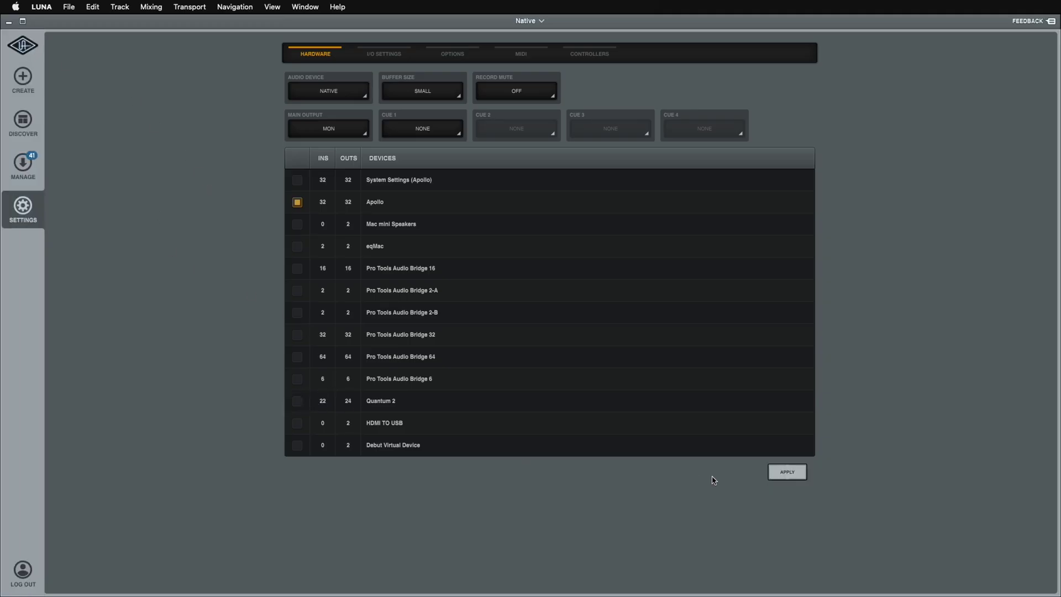
left_click(793, 476)
left_click(28, 47)
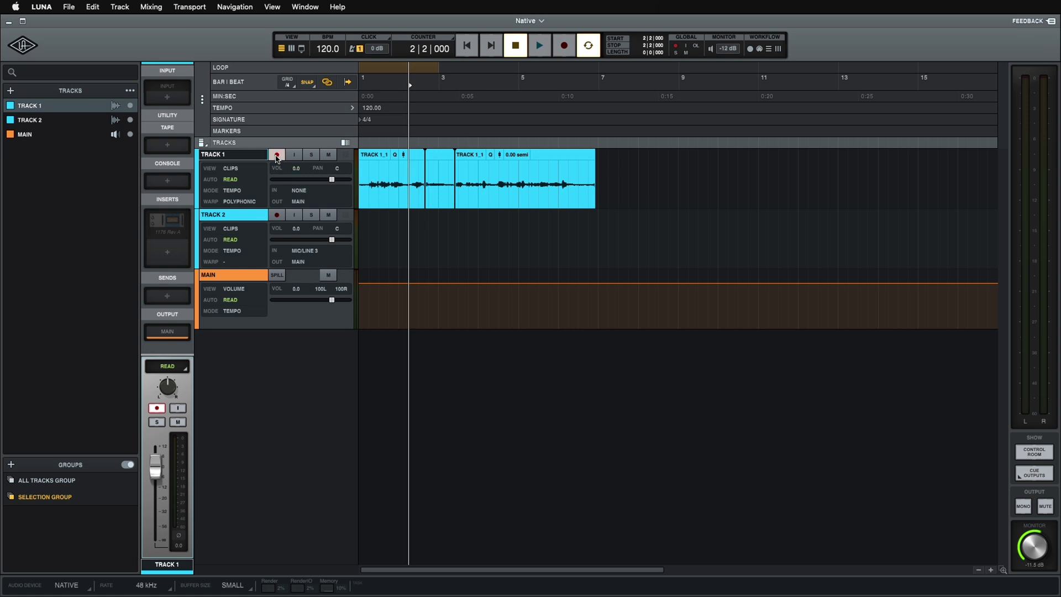
Step: Disarm Track 1, set Track 2's input to MIC/LINE/HIZ 1, and open an empty insert's plug-in chooser
left_click(277, 155)
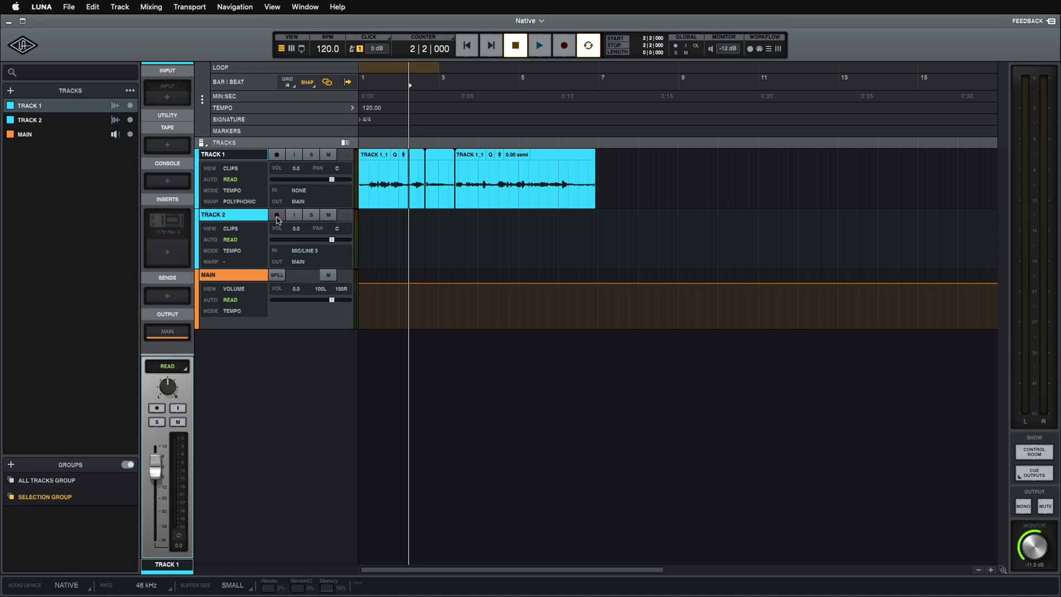
left_click(313, 251)
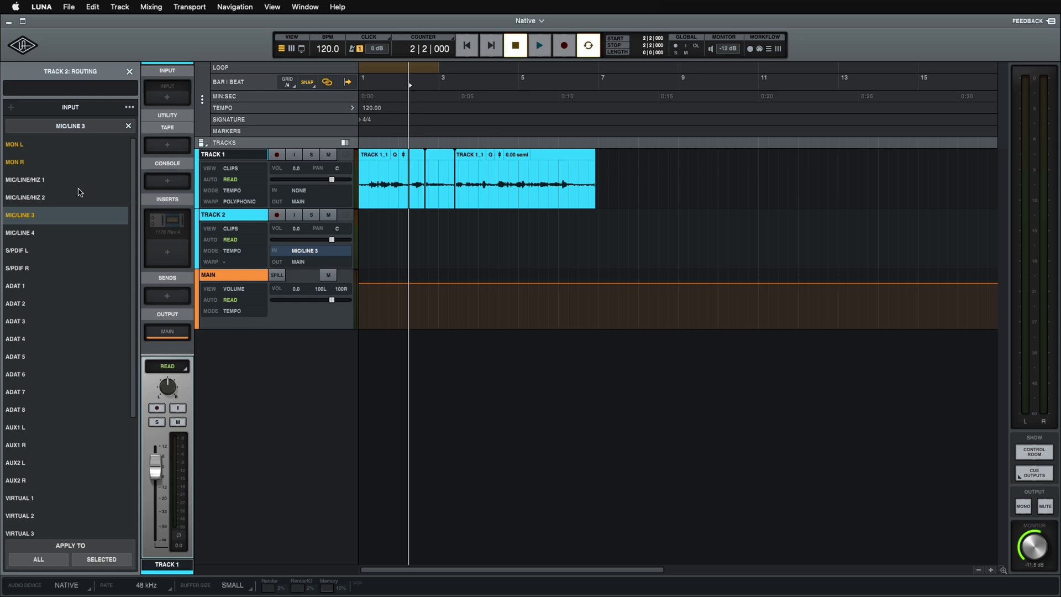
left_click(22, 183)
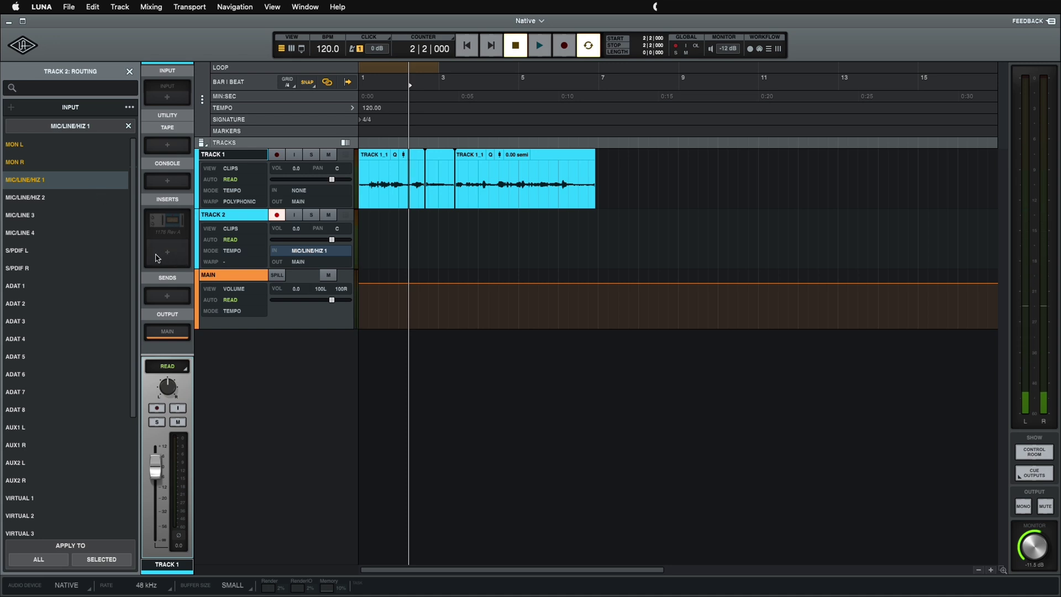
left_click(166, 257)
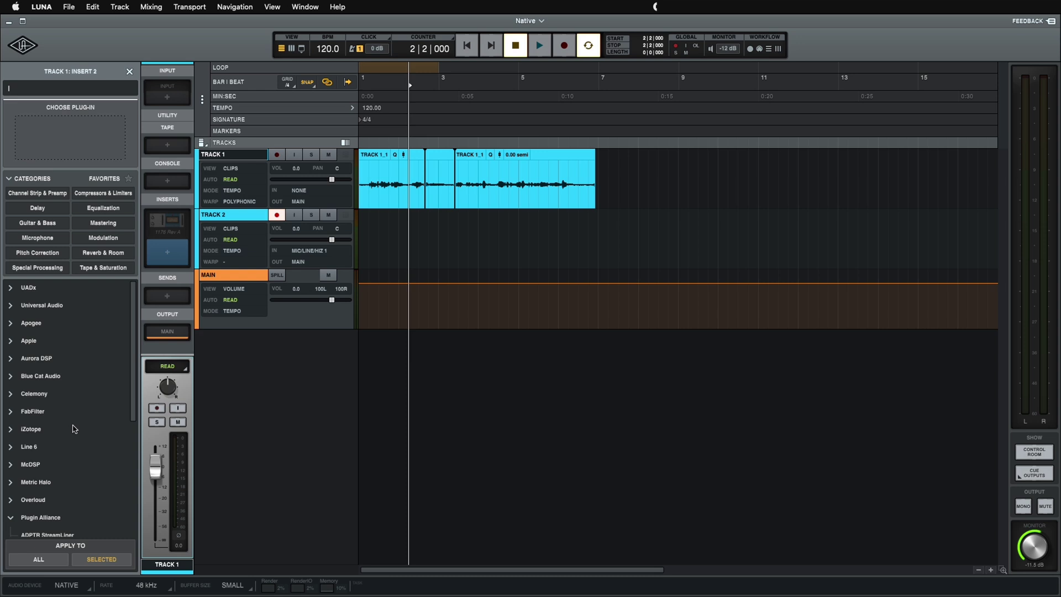
Step: Load the ENGL Savage 120 amp from the Plugin Alliance list onto Track 2's insert
scroll(45, 495, "down", 5)
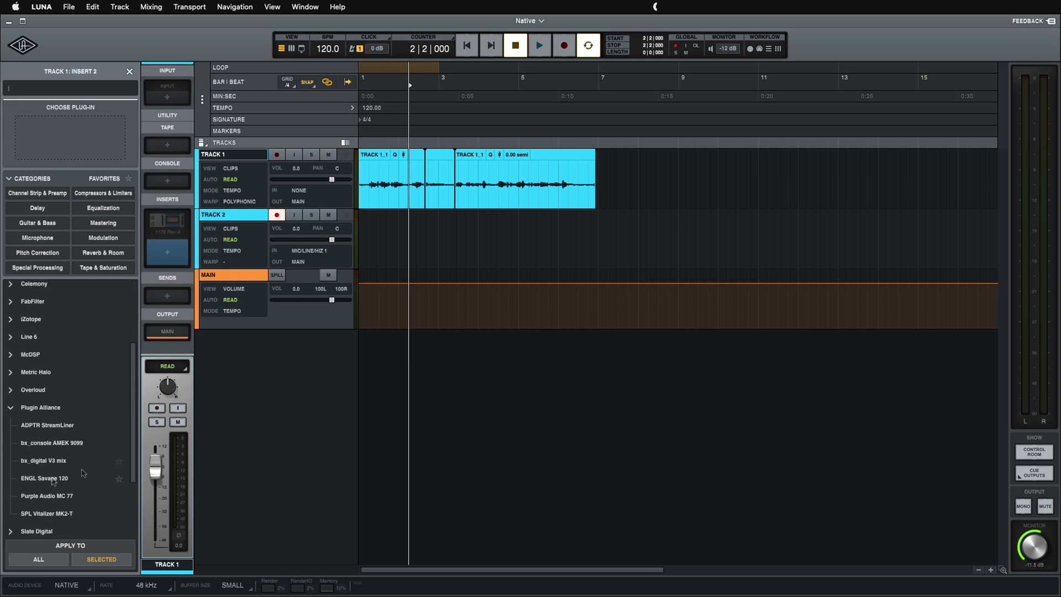
left_click(53, 479)
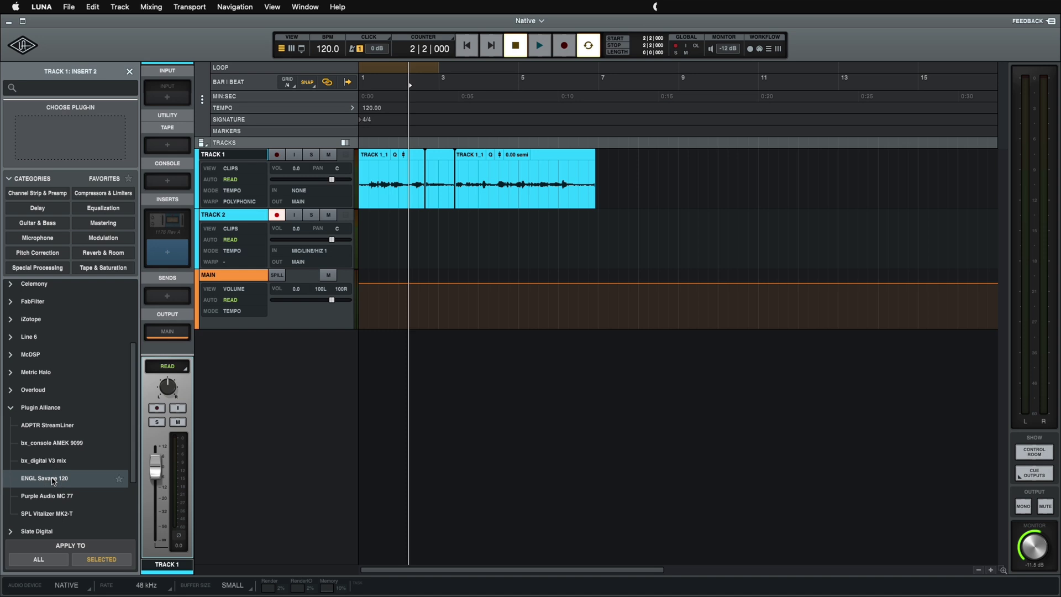
double_click(54, 479)
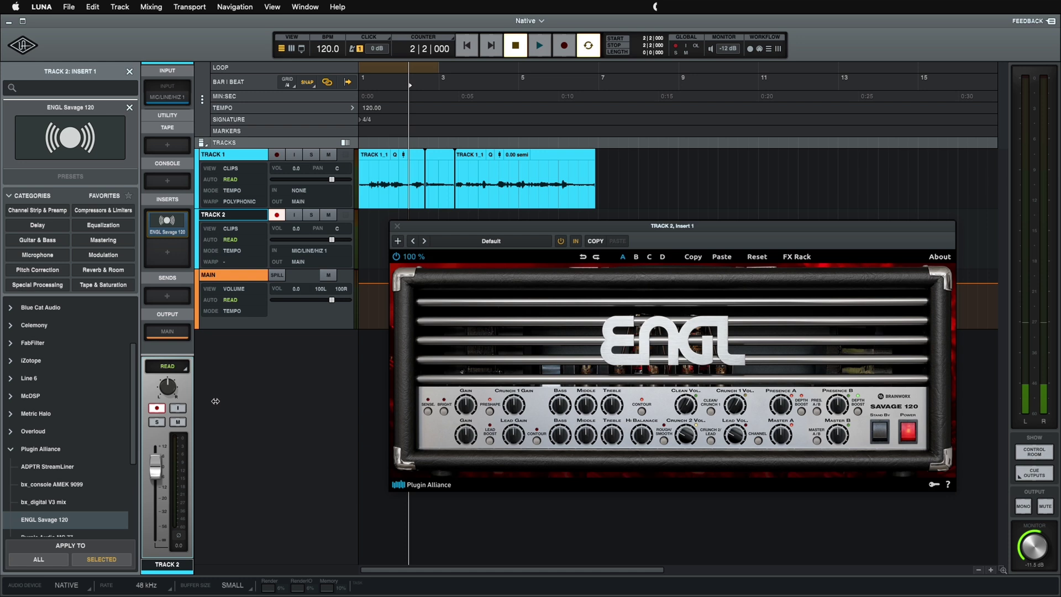
left_click(233, 586)
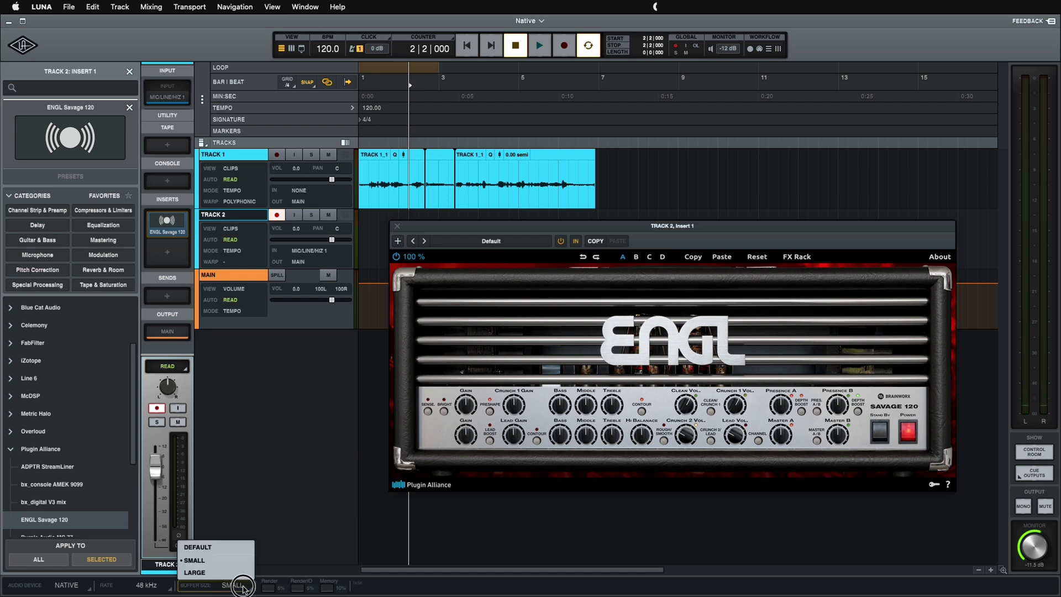
left_click(208, 547)
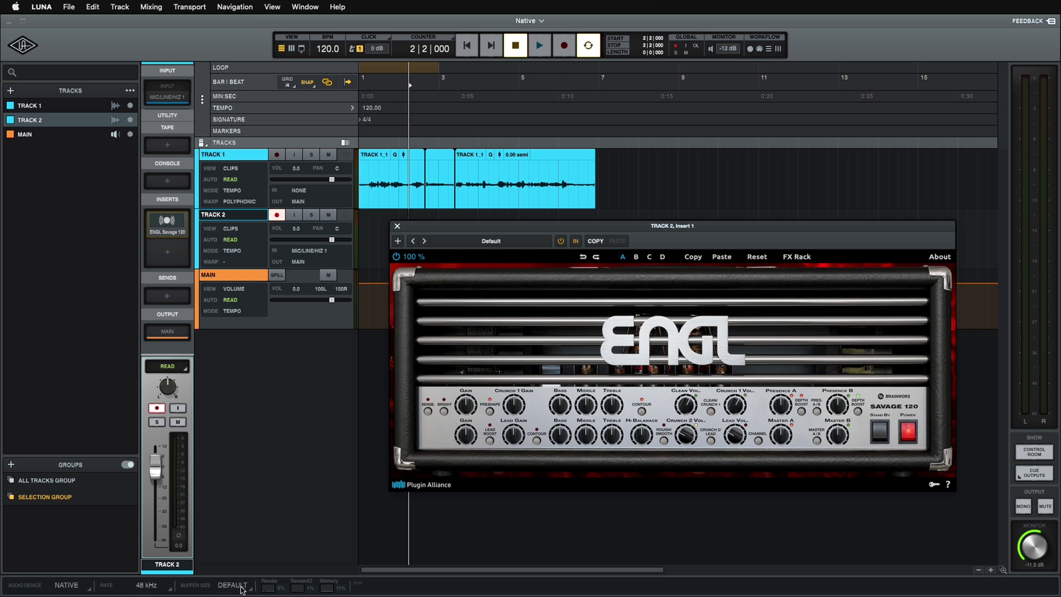
left_click(242, 590)
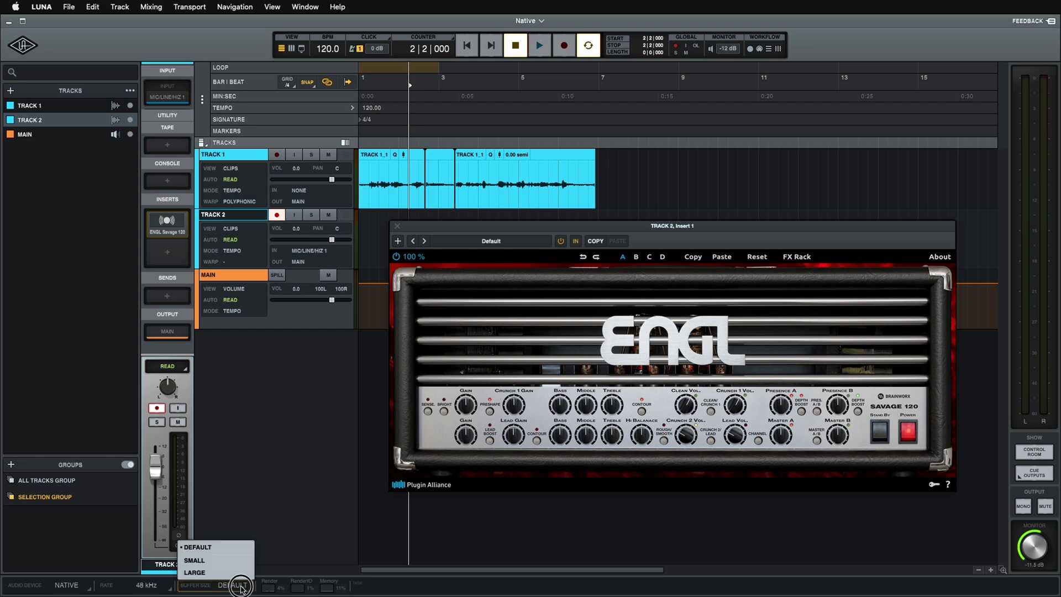
left_click(211, 561)
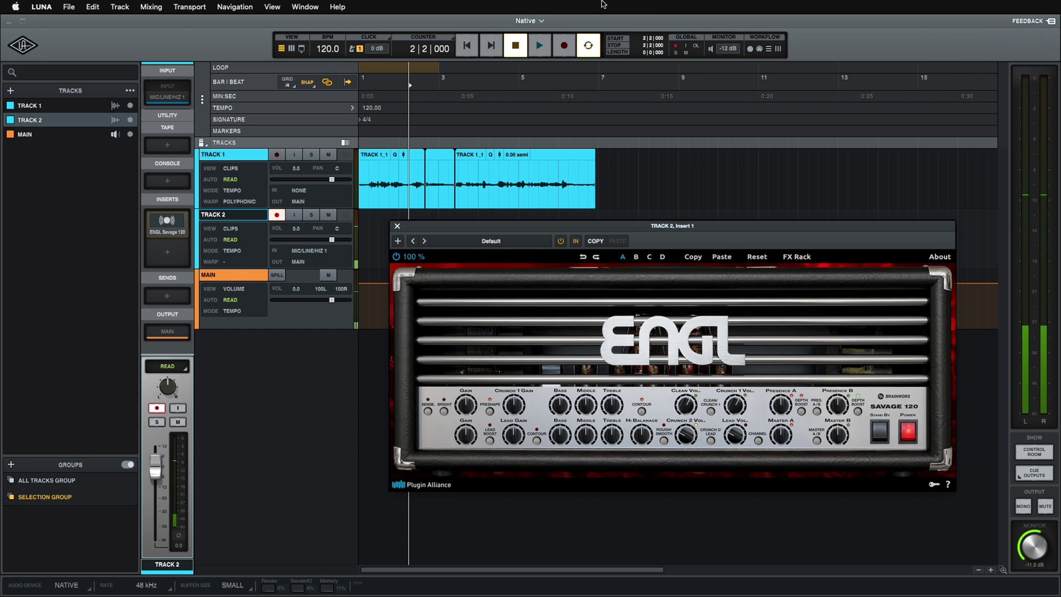
Step: Record a new clip, TRACK 2_1, on Track 2 through the ENGL amp and select it
left_click(567, 46)
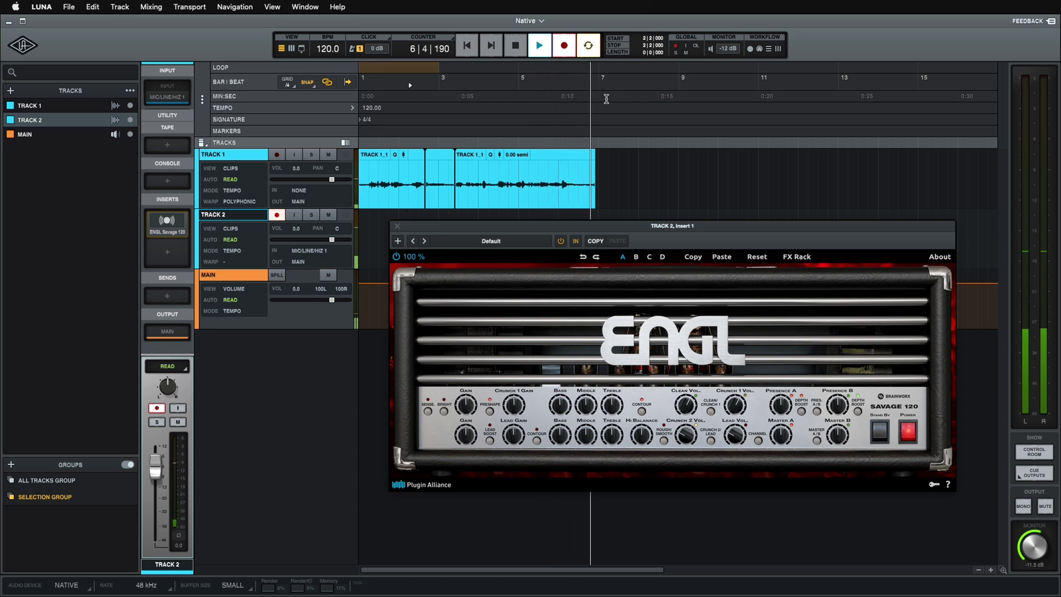
key("space")
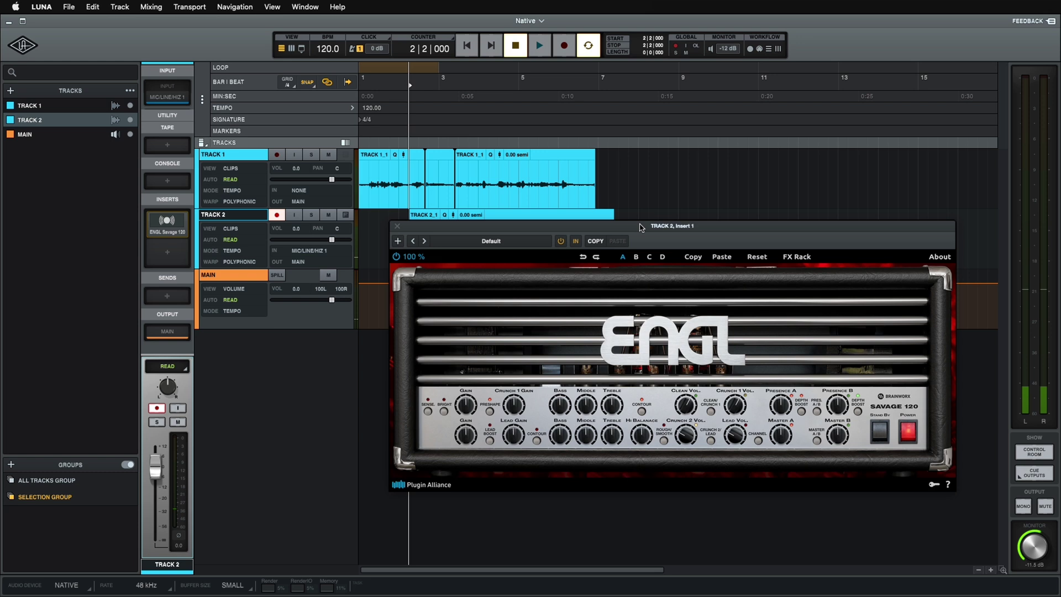
left_click_drag(639, 229, 625, 311)
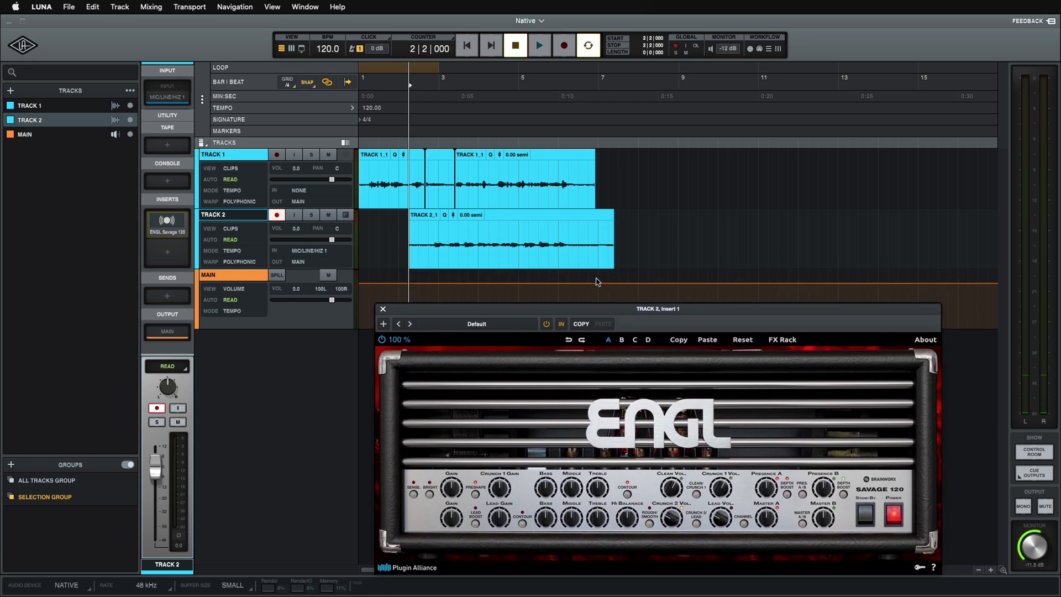
left_click(430, 233)
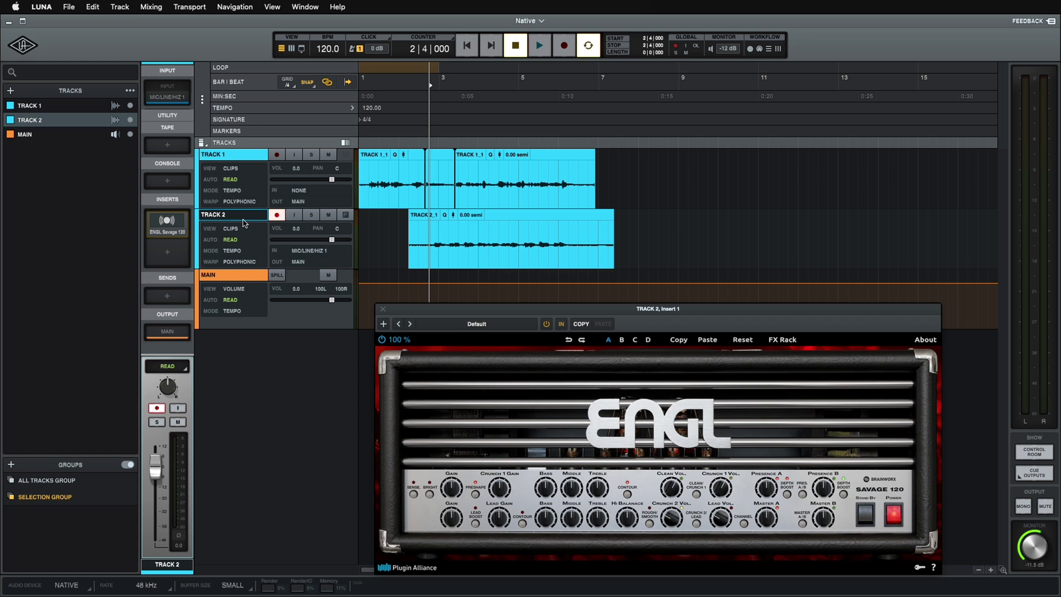
Step: Solo Track 2, play back the new clip, then unsolo the track
left_click(309, 217)
key("space")
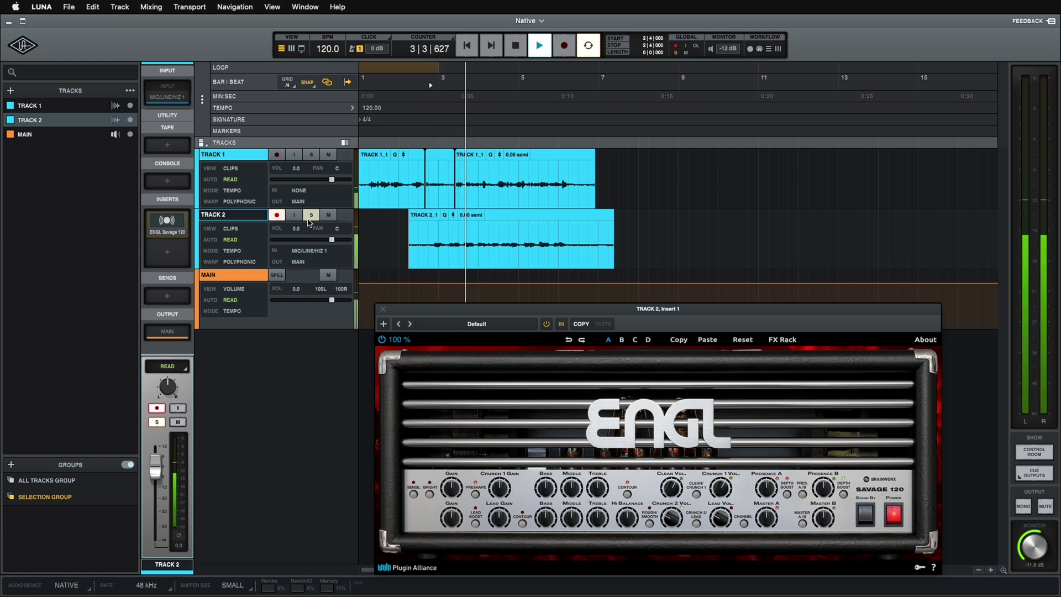
key("space")
left_click(311, 217)
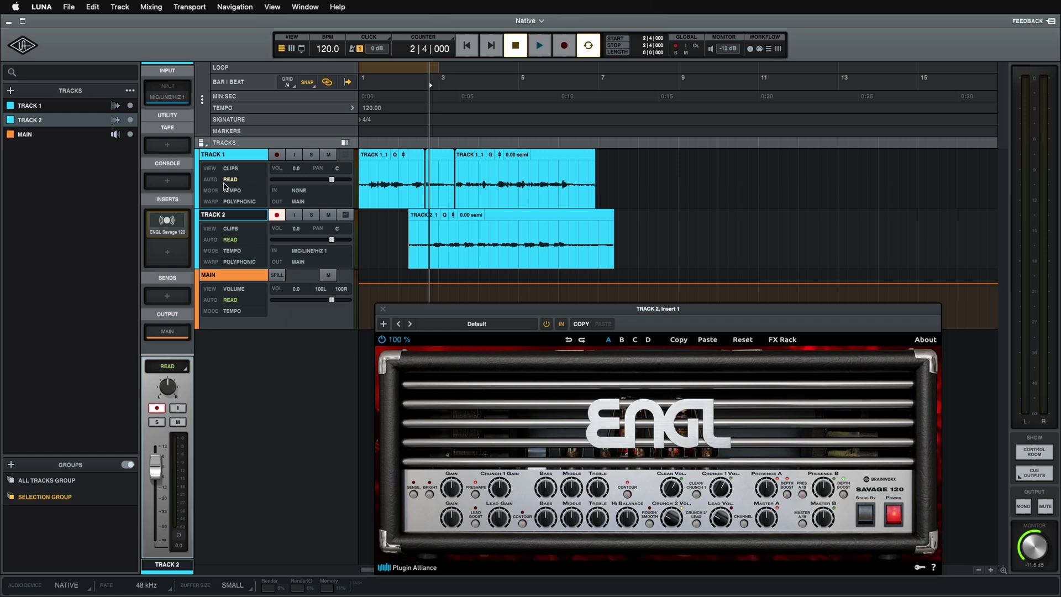
Step: Replace System Settings (Apollo) with Quantum 2 as the active device, apply, and return to the session
left_click(22, 45)
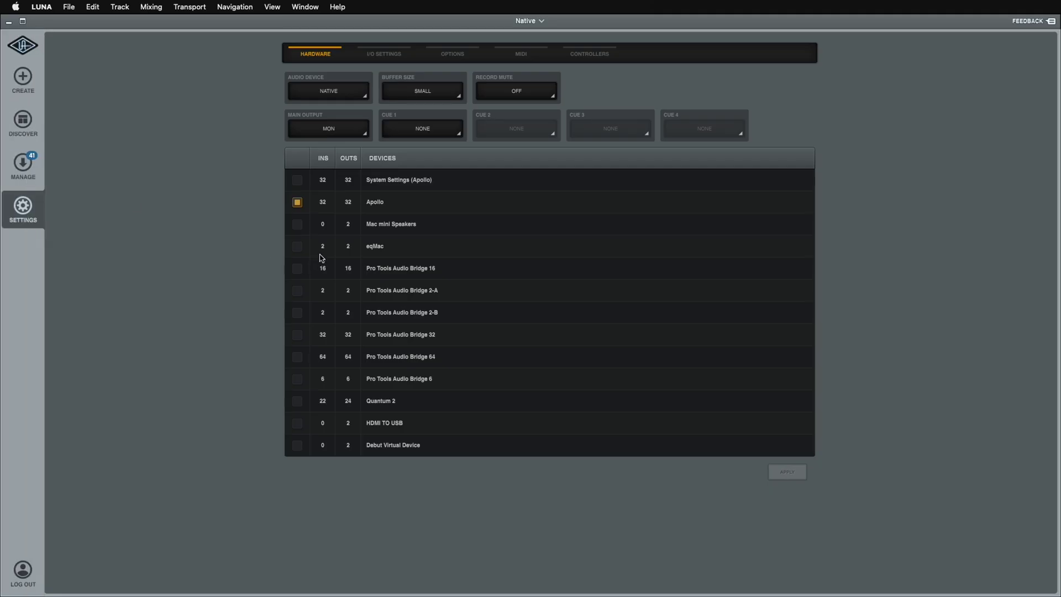
left_click(298, 205)
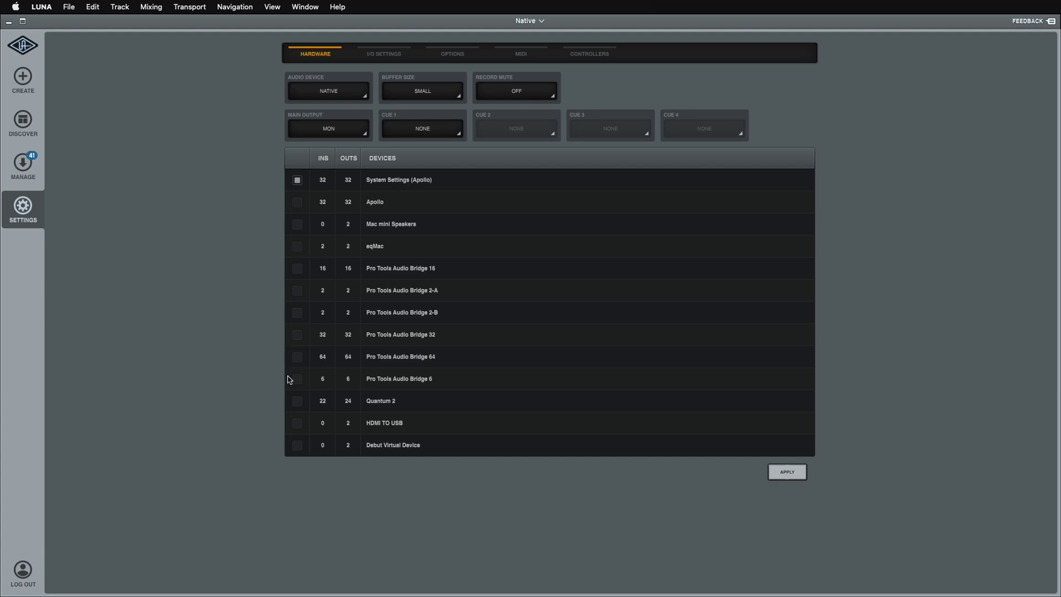
left_click(297, 402)
left_click(794, 471)
left_click(22, 46)
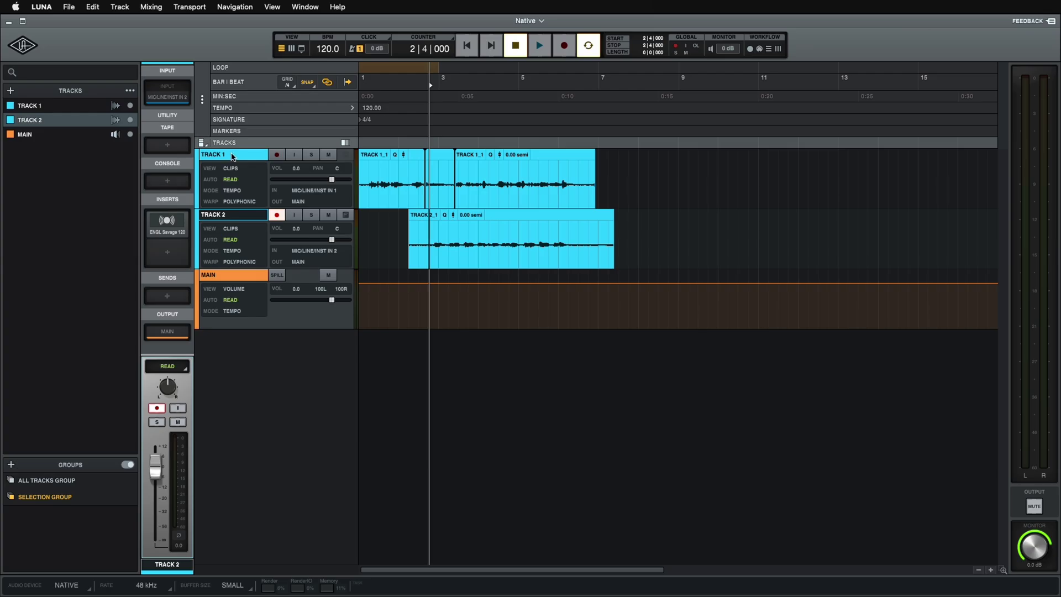
Step: Open the context menu of Track 2's ENGL Savage 120 insert
right_click(159, 221)
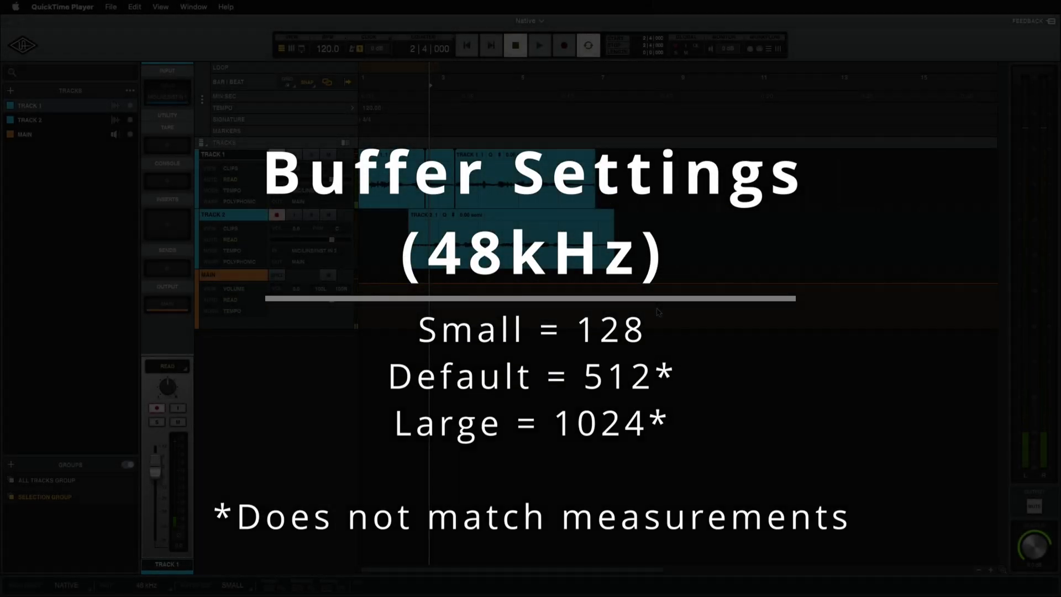
Step: Activate the LUNA window to show the multitrack drum session with Kick, Snare, Toms and Overheads
left_click(608, 305)
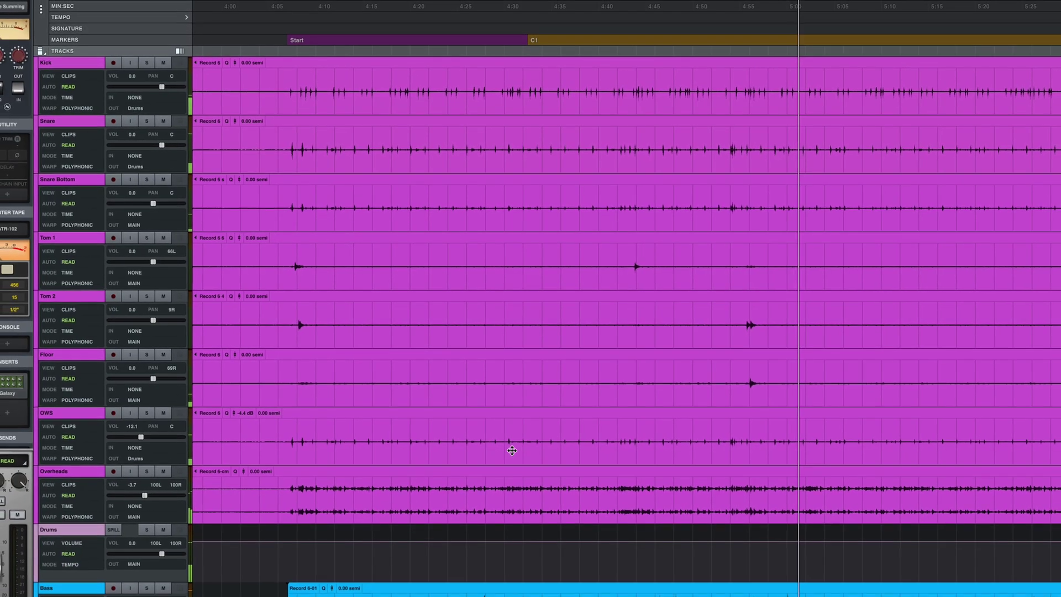
Step: Scroll the playing session's timeline and track list down to the Bass and Gtr tracks
scroll(525, 436, "down", 3)
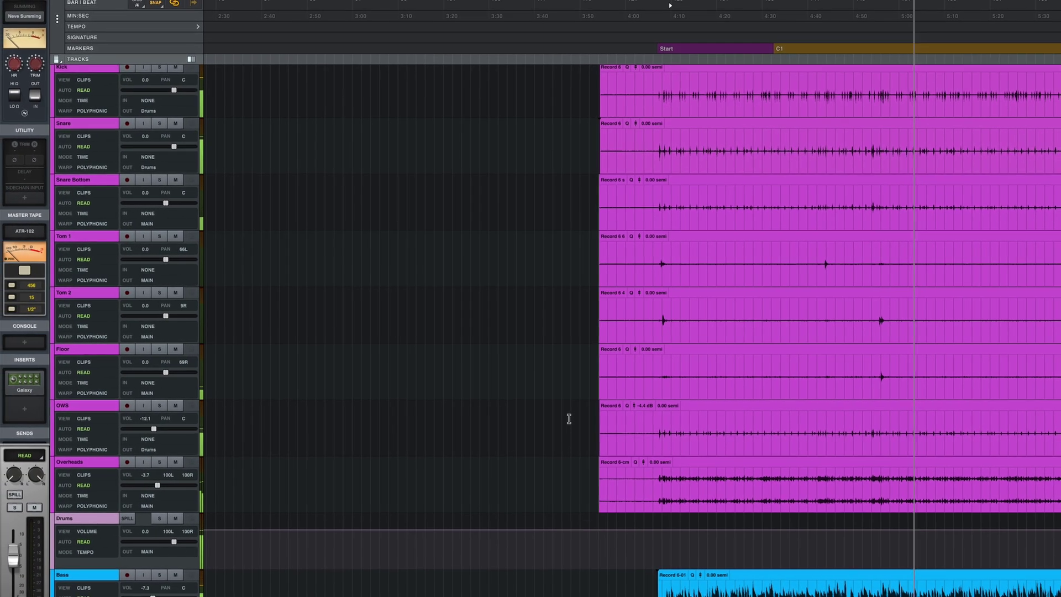
scroll(569, 419, "right", 5)
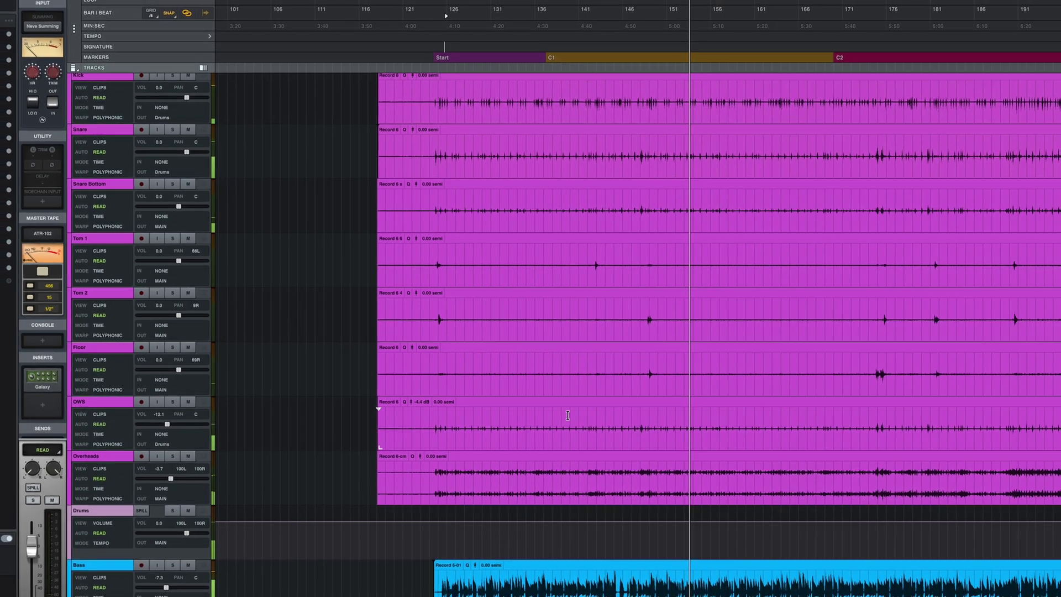
scroll(568, 415, "right", 2)
scroll(581, 412, "down", 3)
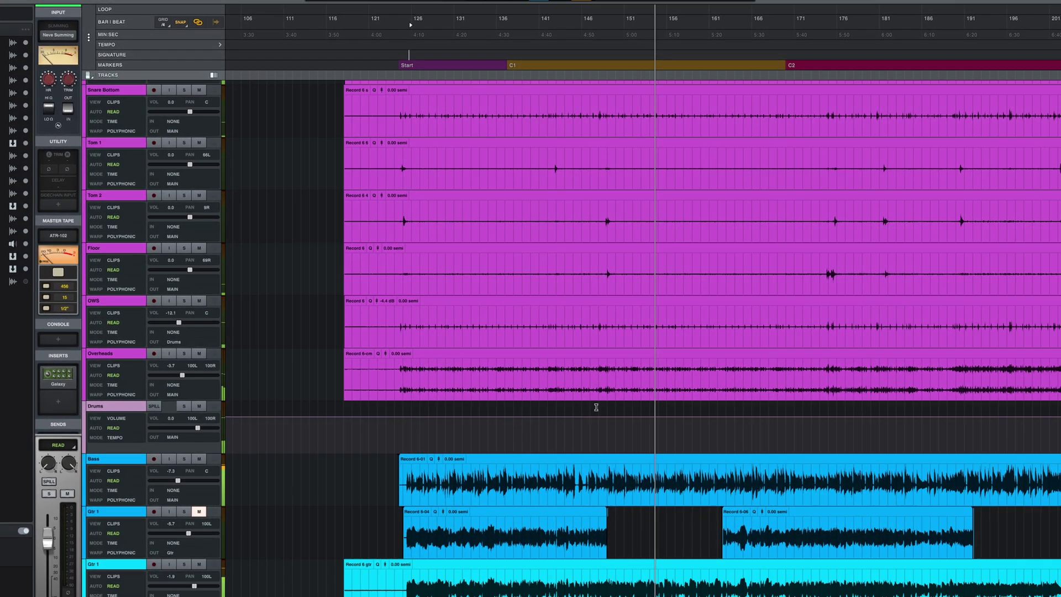
scroll(596, 407, "down", 4)
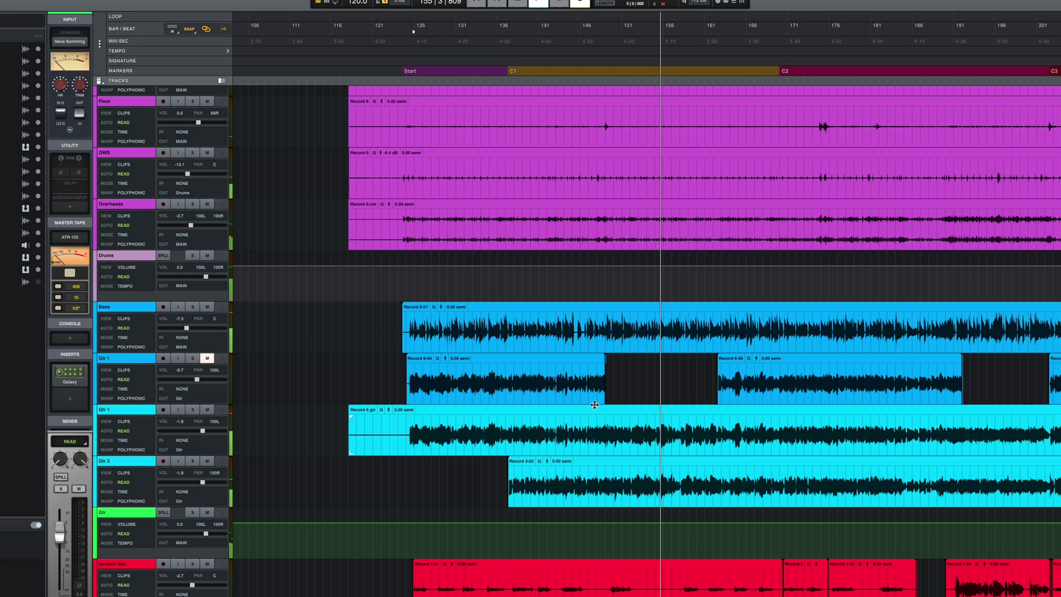
scroll(593, 402, "down", 1)
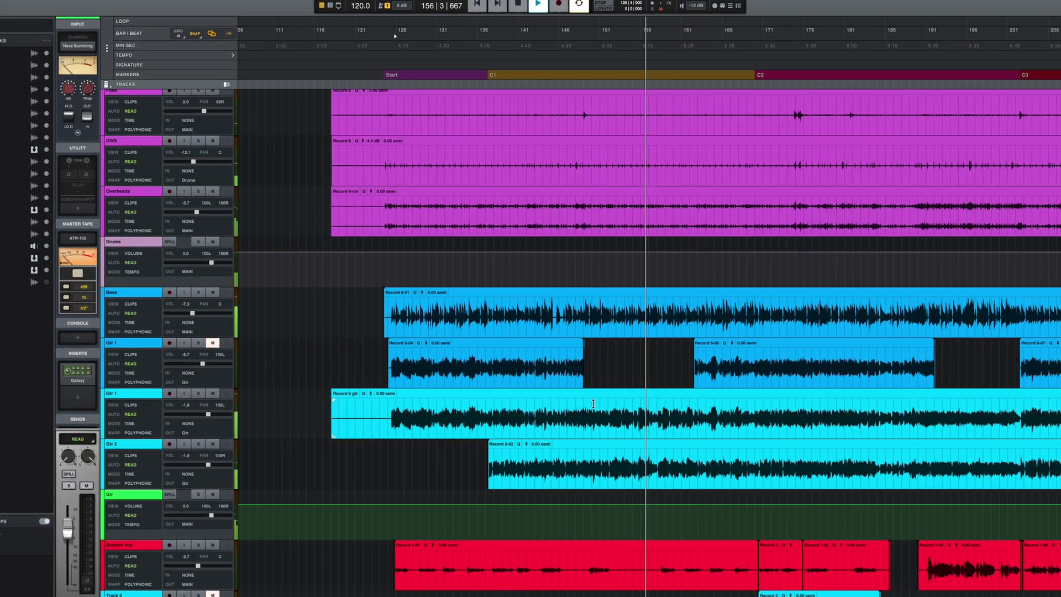
scroll(593, 404, "right", 5)
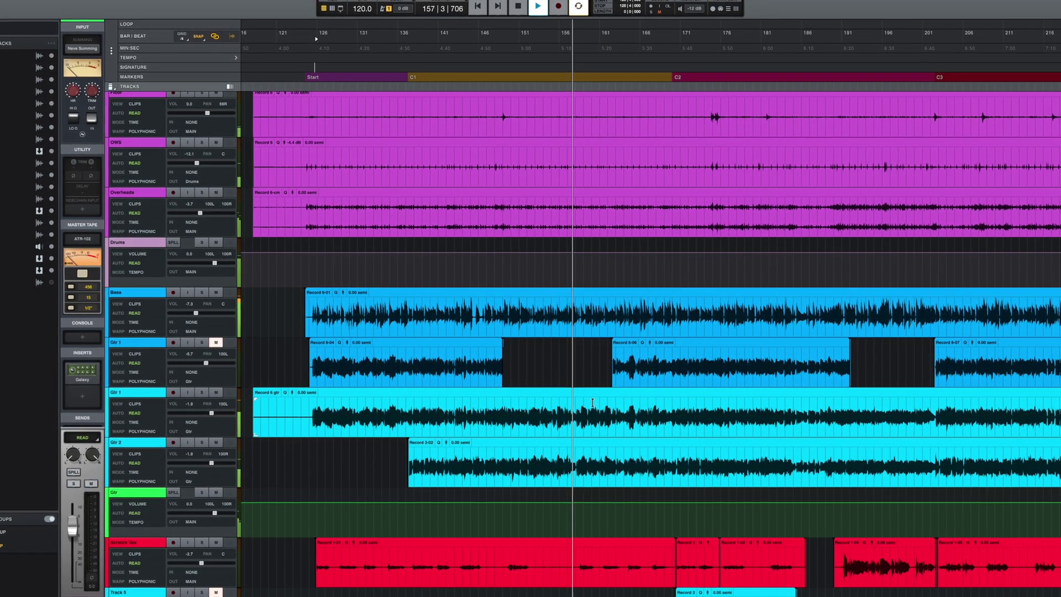
scroll(592, 403, "right", 1)
scroll(592, 403, "down", 2)
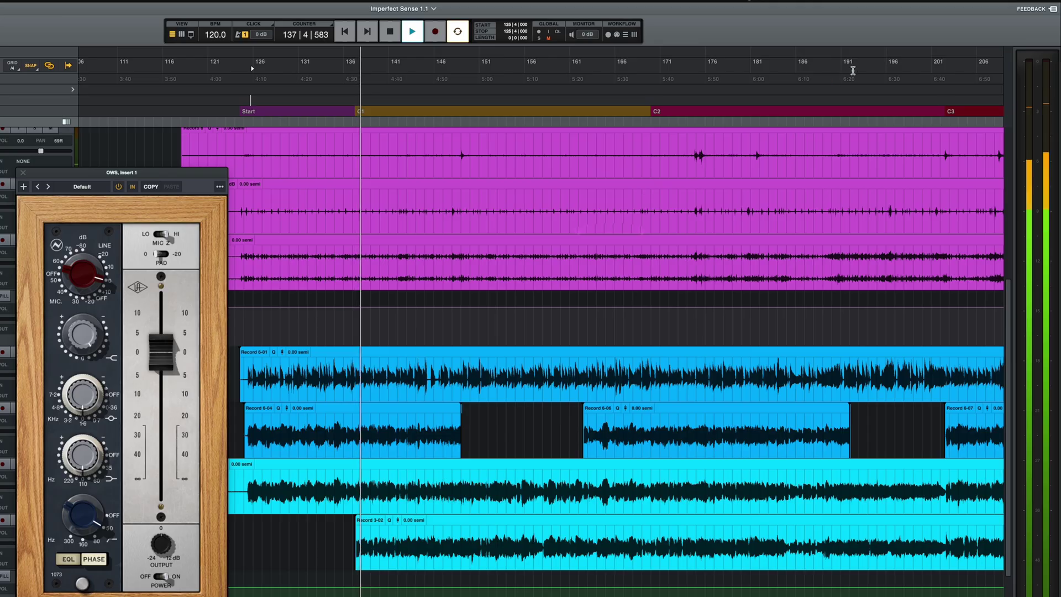
Step: Draft a Feature Request and Feedback report with summary 'Please lower the buffer size for Core Audio'
left_click(1053, 10)
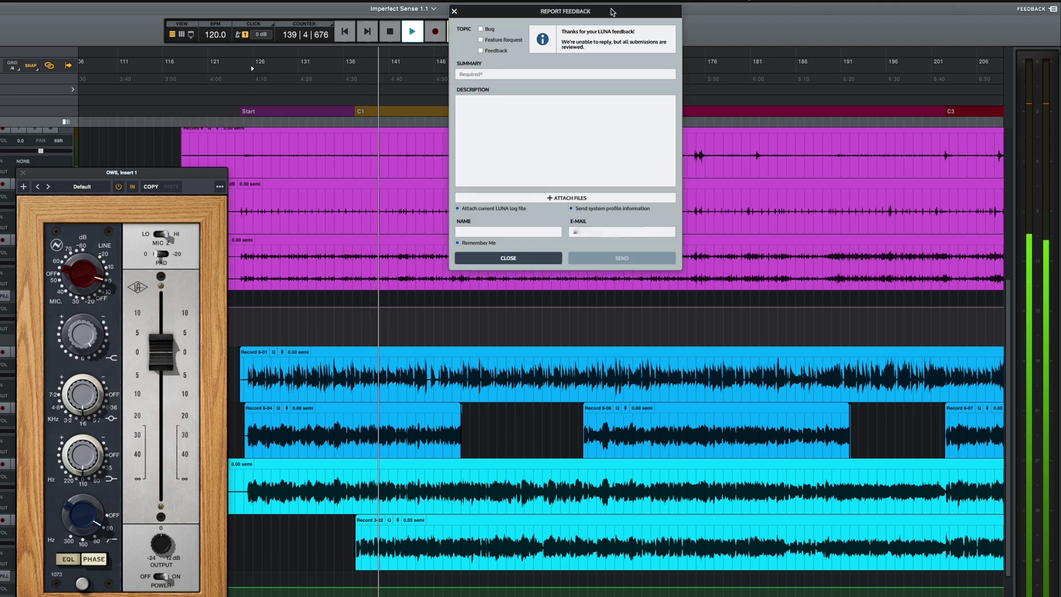
left_click_drag(612, 11, 632, 35)
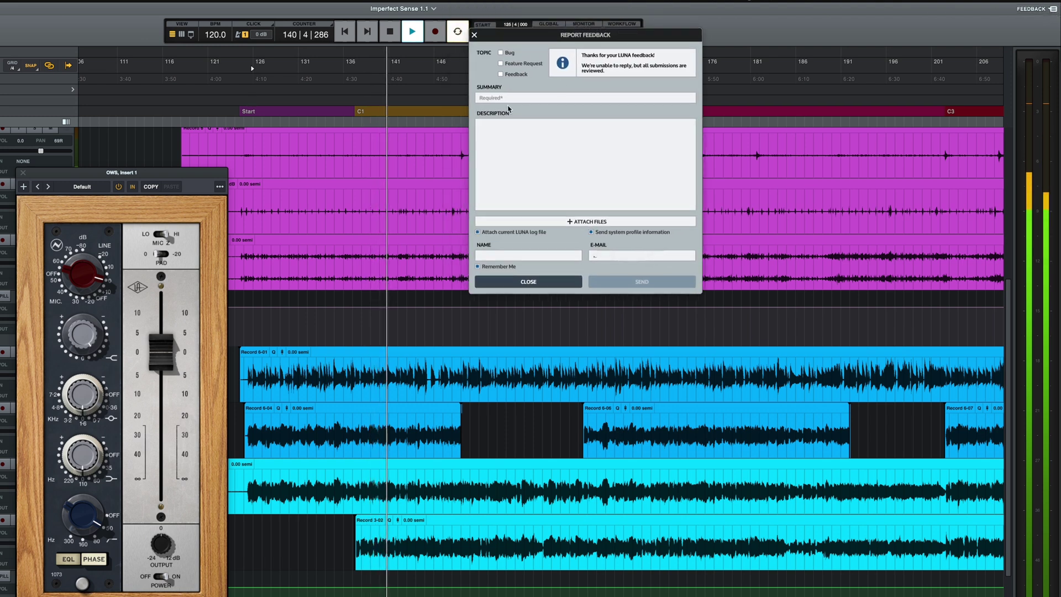
left_click(501, 64)
left_click(500, 74)
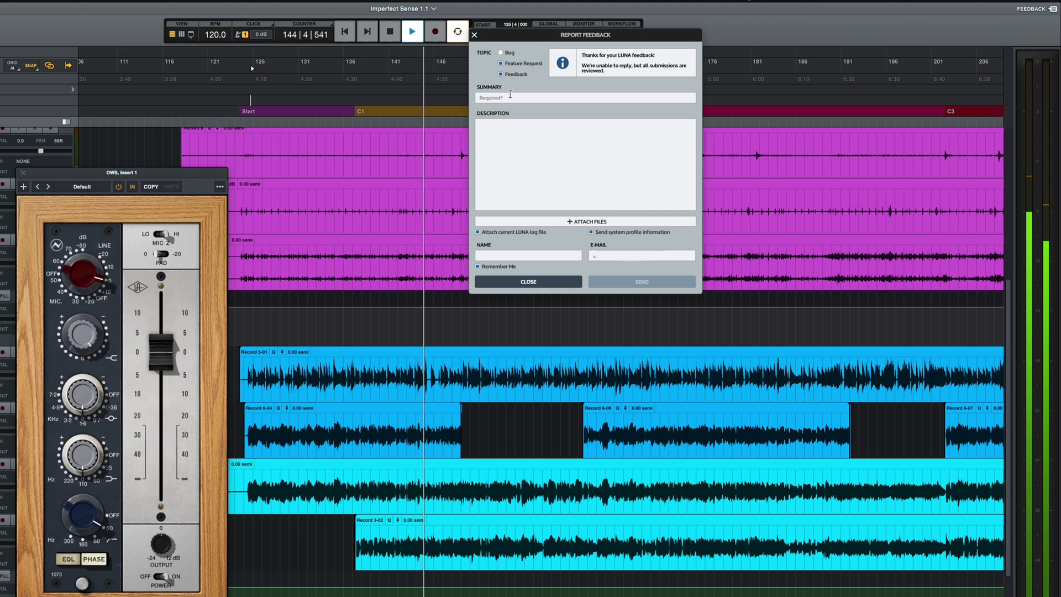
left_click(510, 95)
type("Please lower")
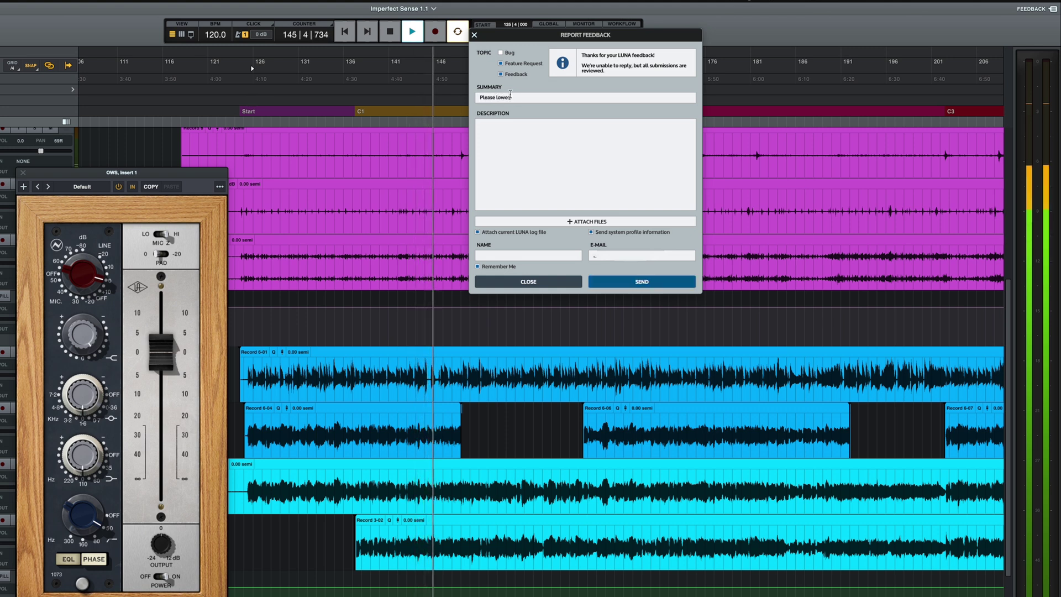
type(" the bu")
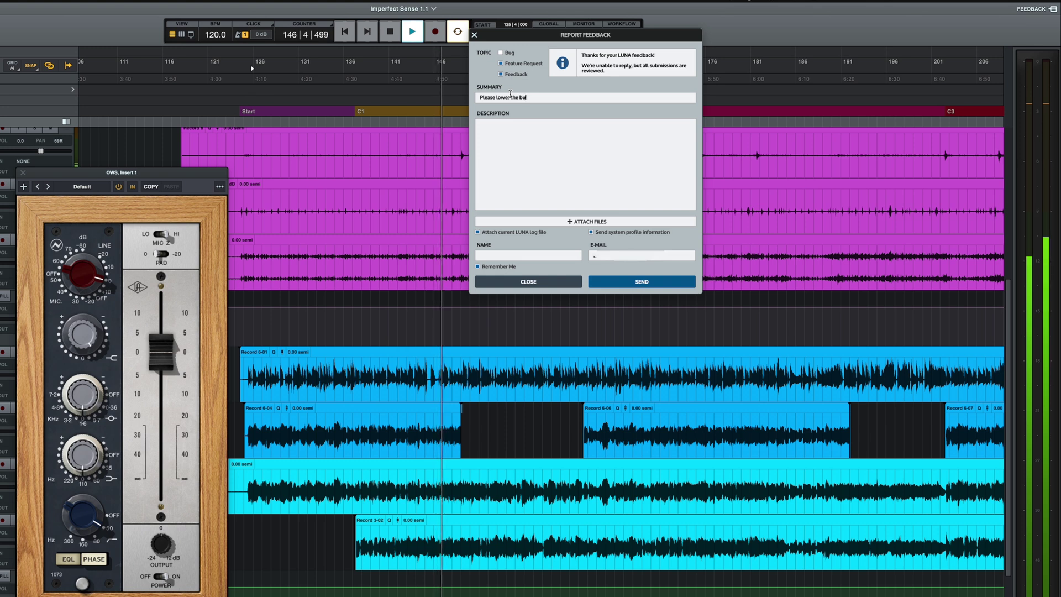
type("ffer si")
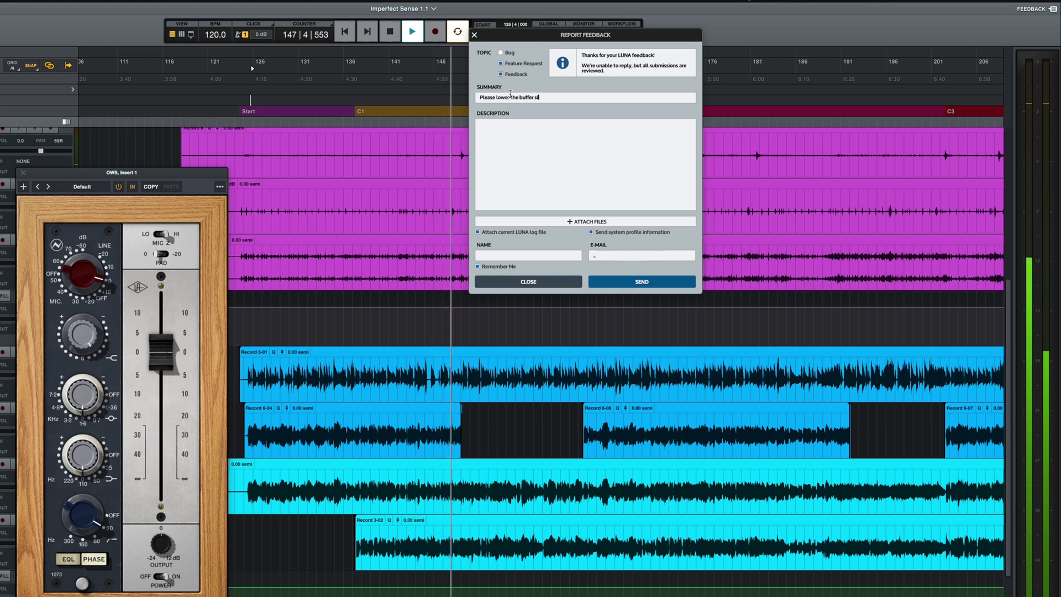
type("ze for Core")
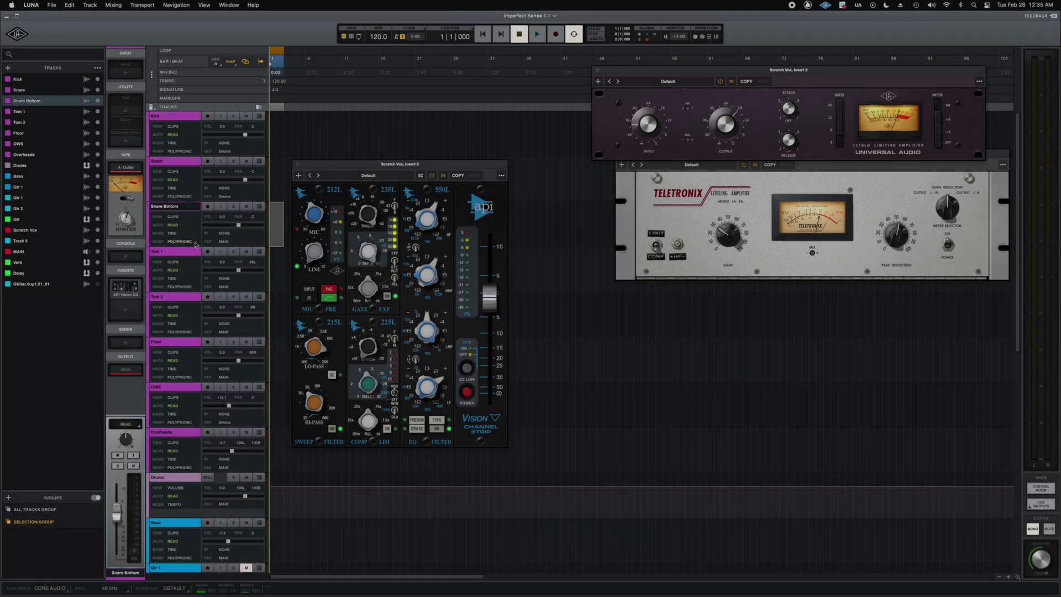
Step: Select Tom 1 and open its Neve 1073 insert, bringing the LA-2A window forward
left_click(188, 256)
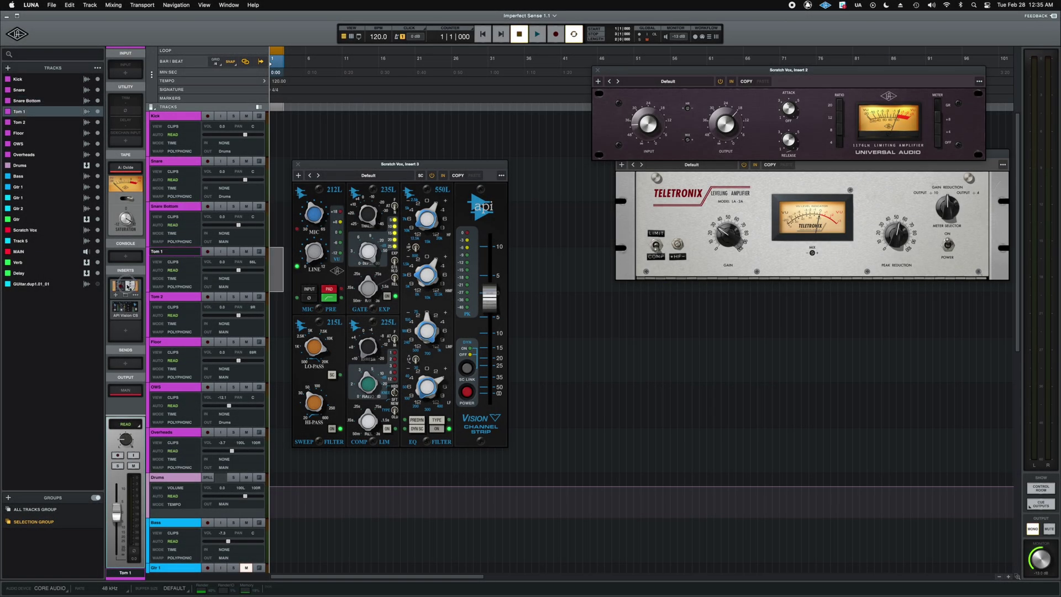
left_click(127, 286)
left_click_drag(645, 170, 592, 181)
left_click(830, 167)
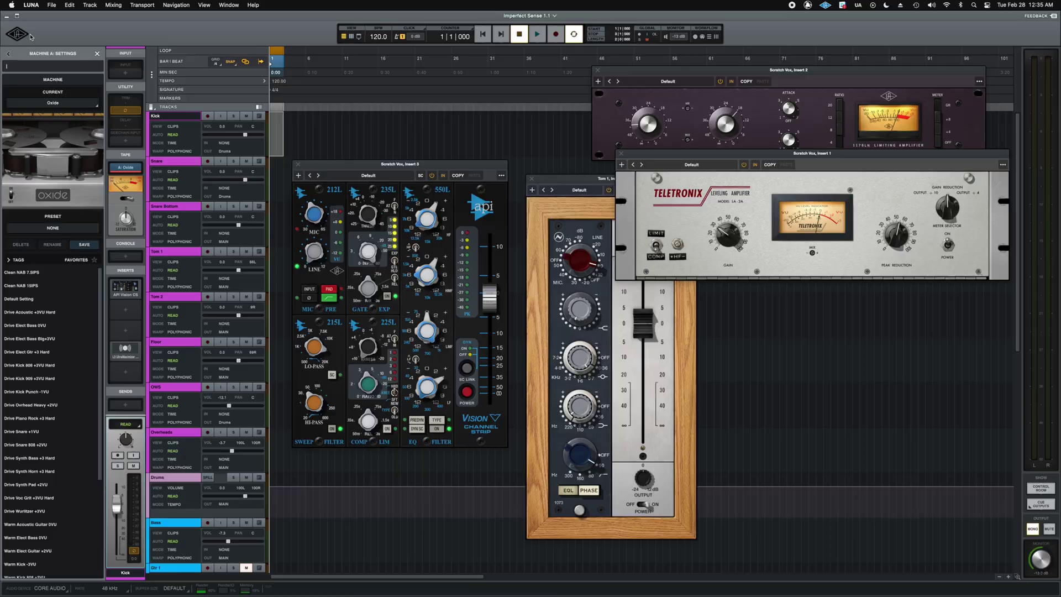
Step: Enable Apollo and Quantum 2 together in the hardware settings and apply
left_click(17, 34)
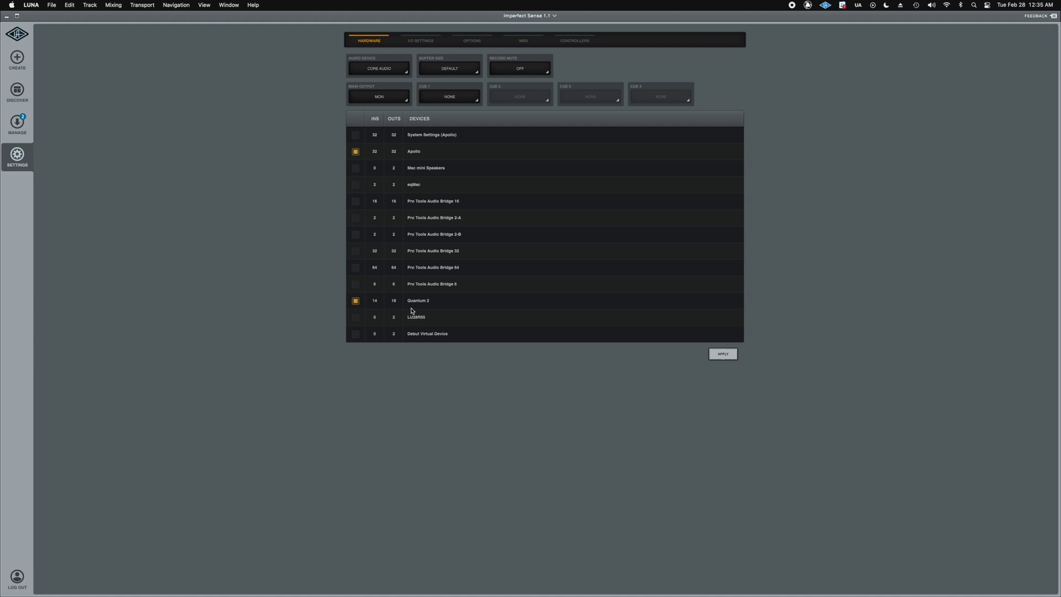
left_click(724, 355)
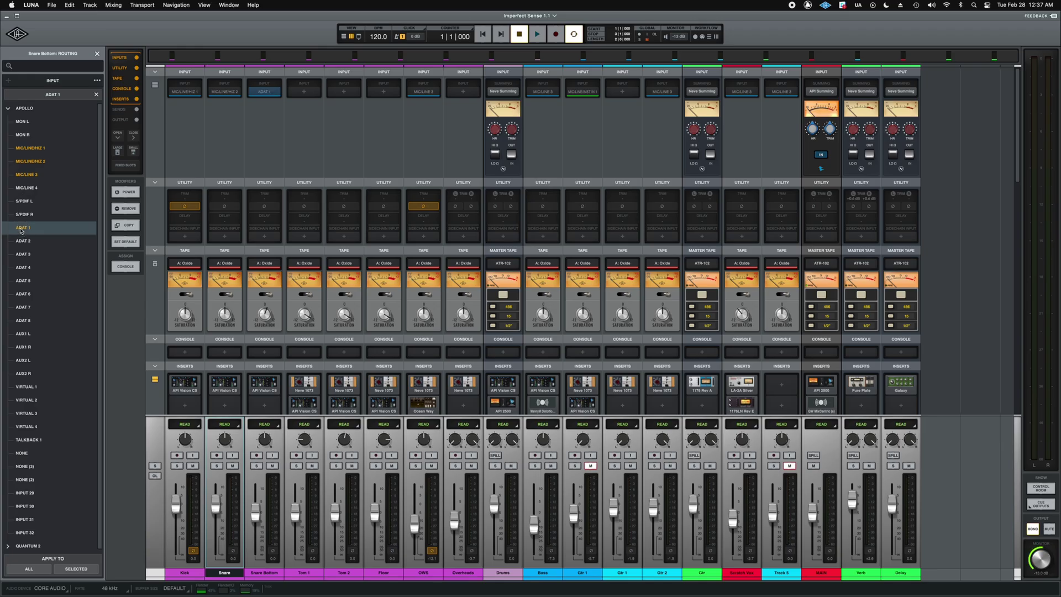
scroll(22, 530, "down", 7)
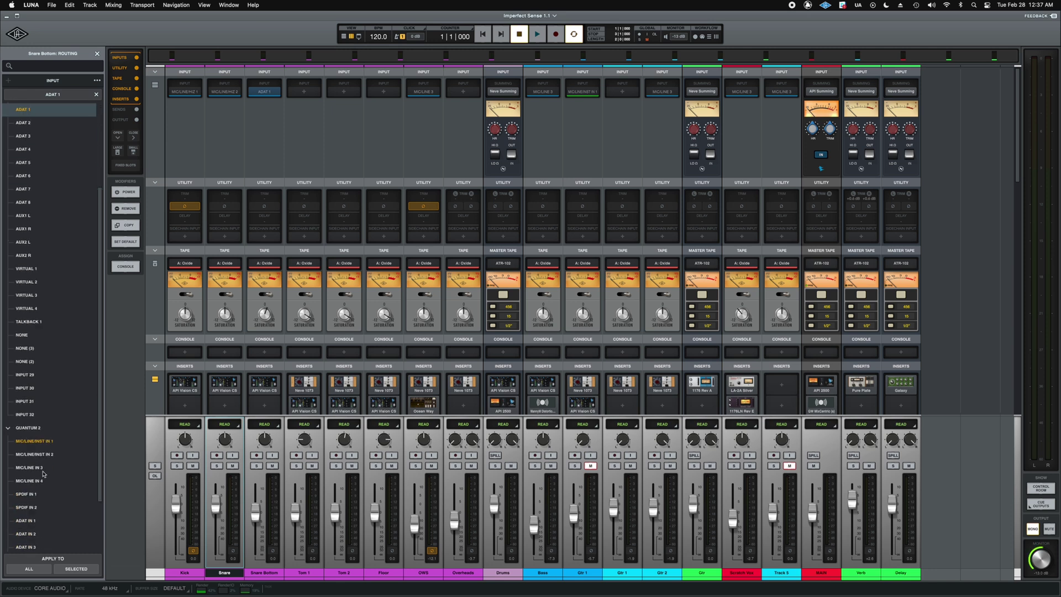
Step: Add Pro Tools Audio Bridge 16 to the active devices, apply, and return to the Mixer
left_click(16, 35)
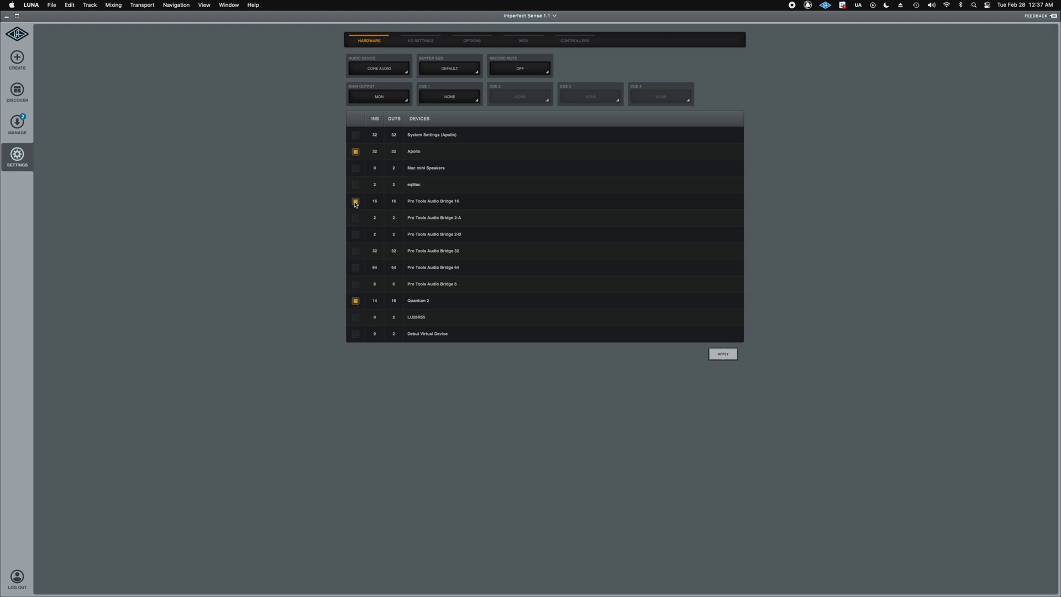
left_click(725, 357)
left_click(16, 34)
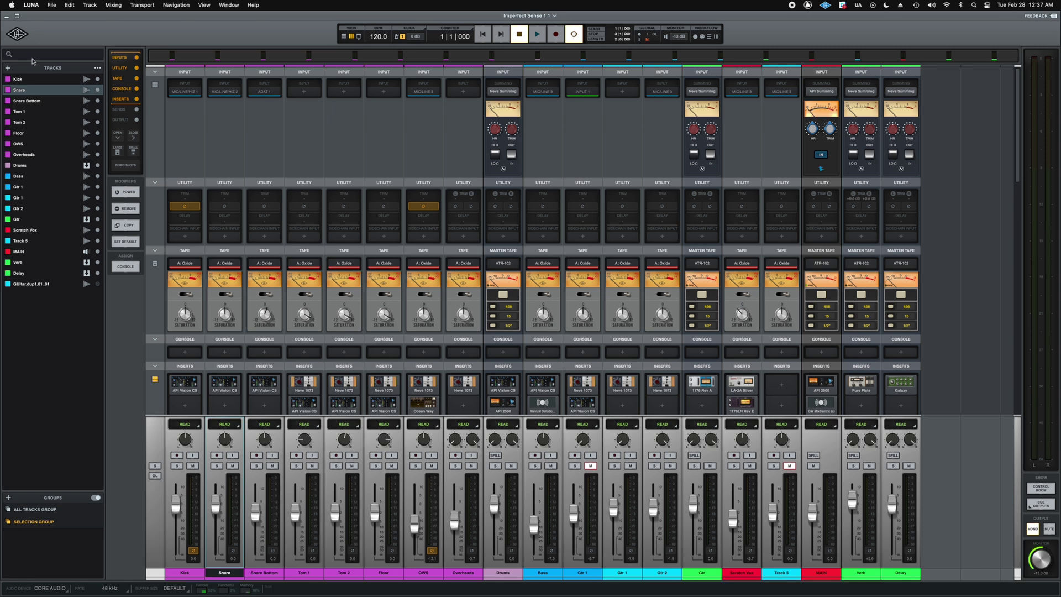
Step: List Tom 1's input sources with the APOLLO group collapsed to show Audio Bridge and Quantum 2 inputs
left_click(308, 91)
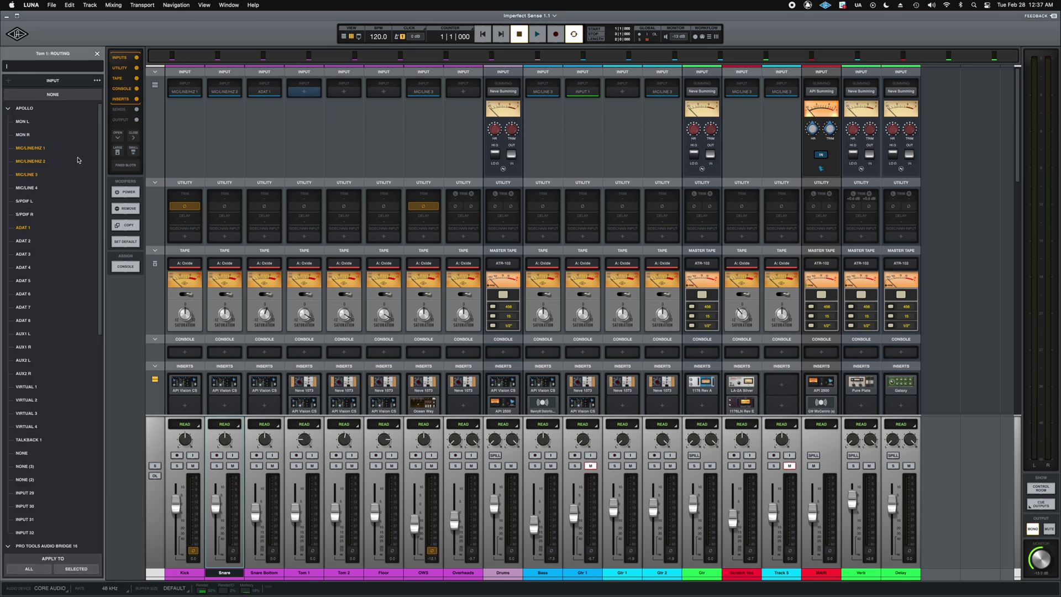
left_click(8, 109)
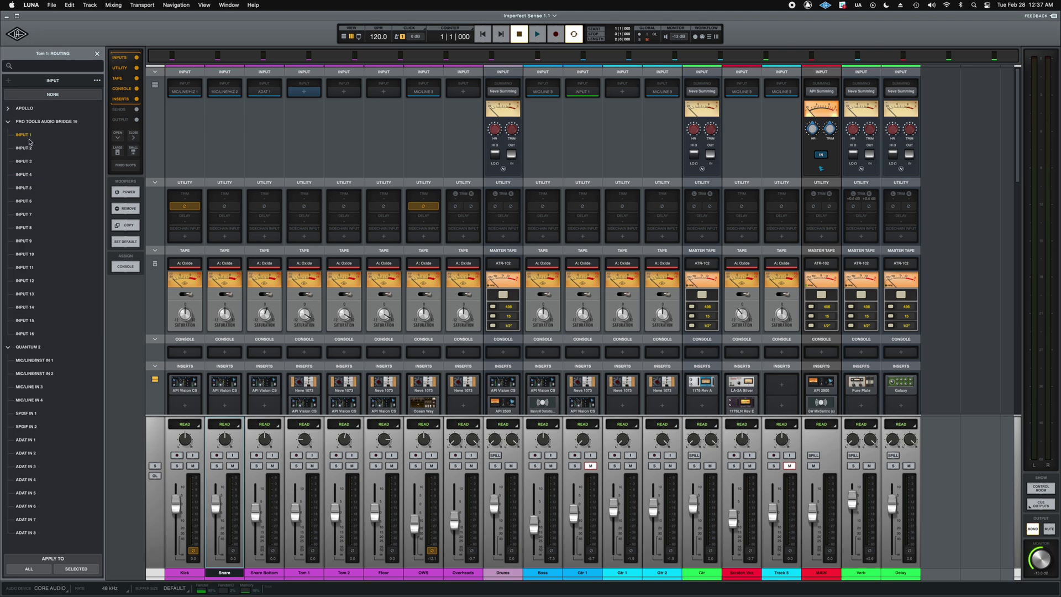